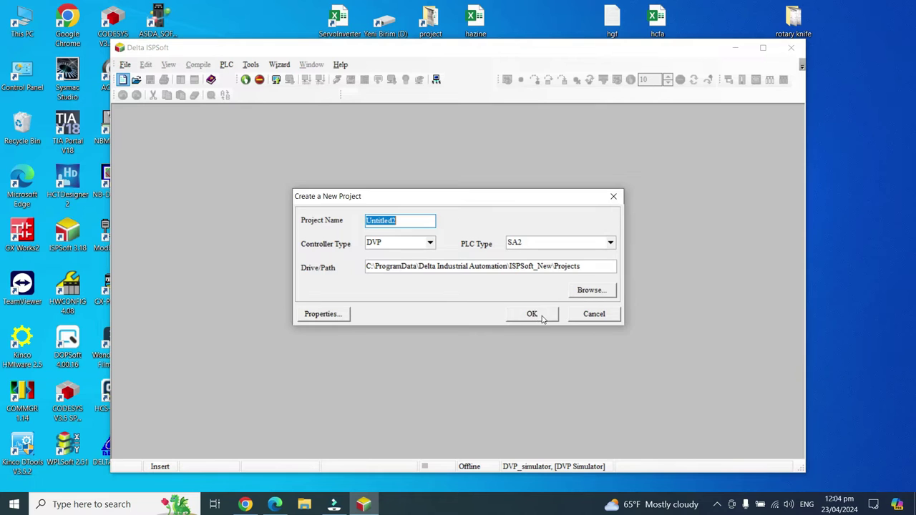
Create a new project named Untitled2 with controller type DVP and PLC type SA2.
left_click(513, 242)
left_click(517, 242)
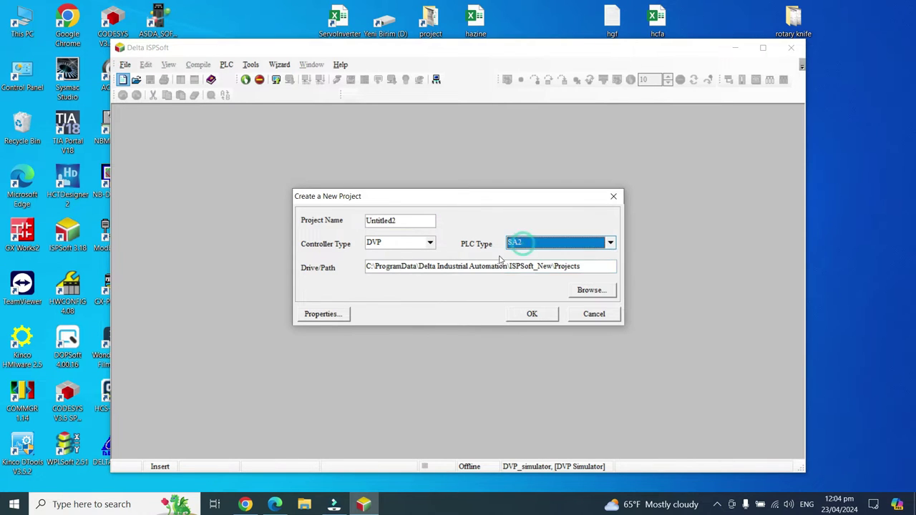
left_click(431, 243)
left_click(428, 243)
left_click(530, 315)
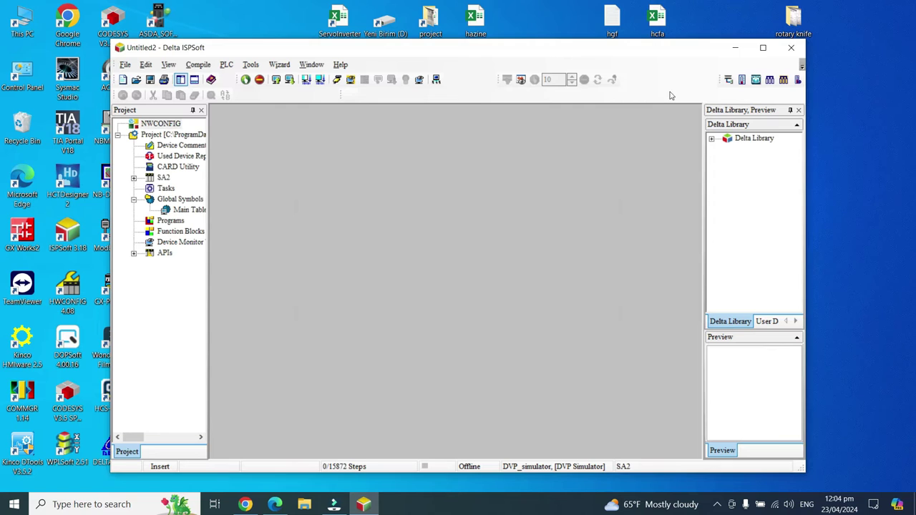
Add a new cyclic-task program Prog0 in Ladder Diagram language and maximize its editor.
left_click(168, 222)
right_click(167, 226)
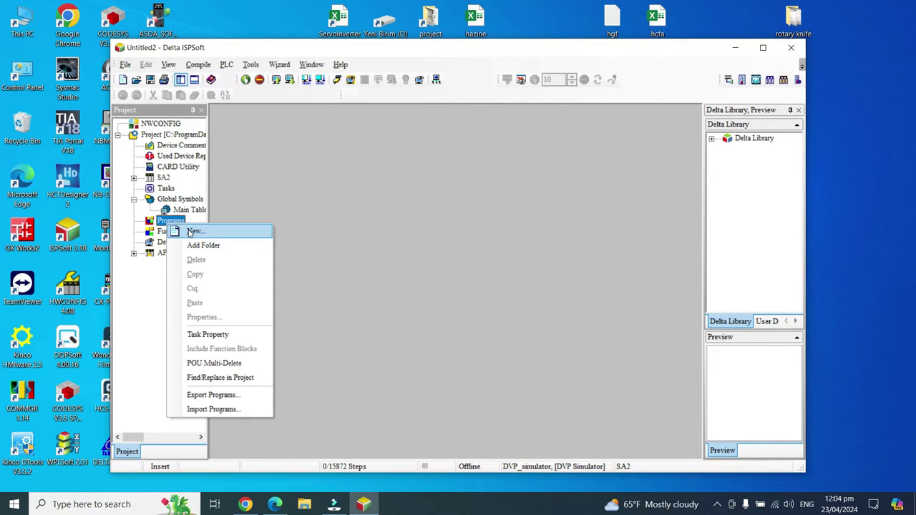
left_click(189, 231)
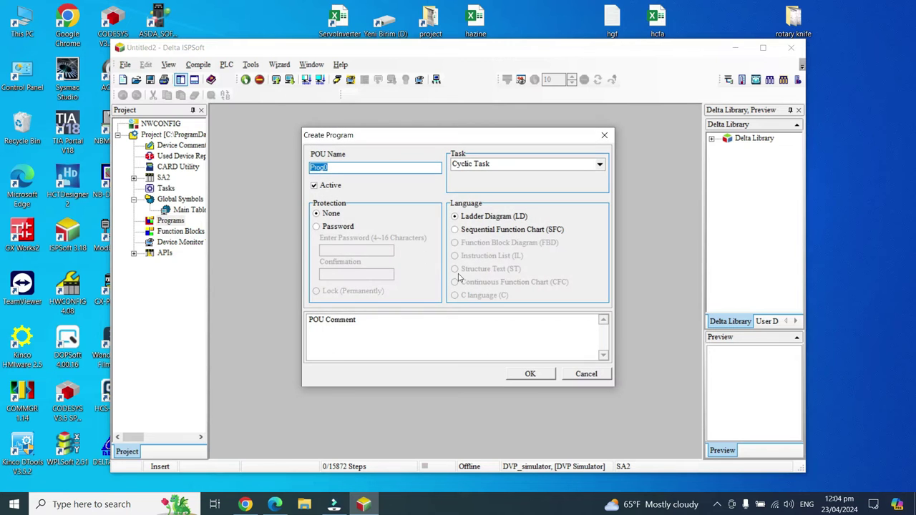
left_click(530, 376)
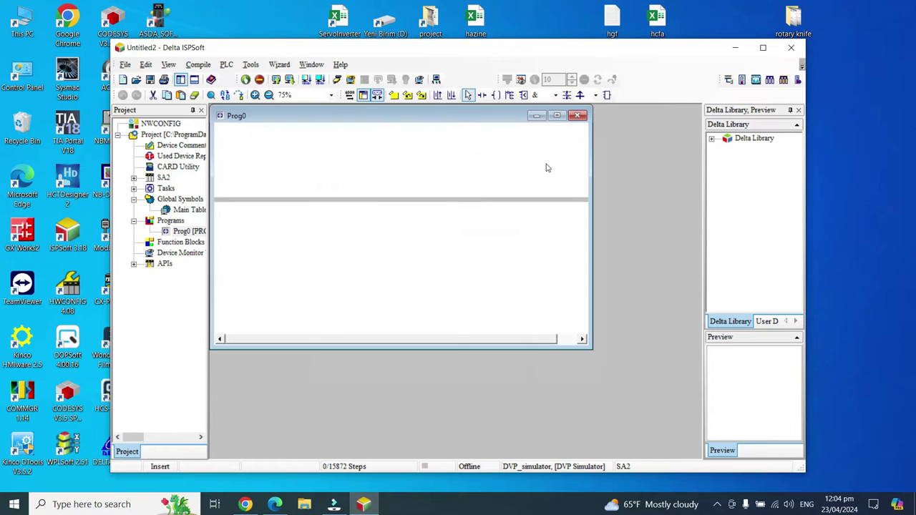
left_click(557, 115)
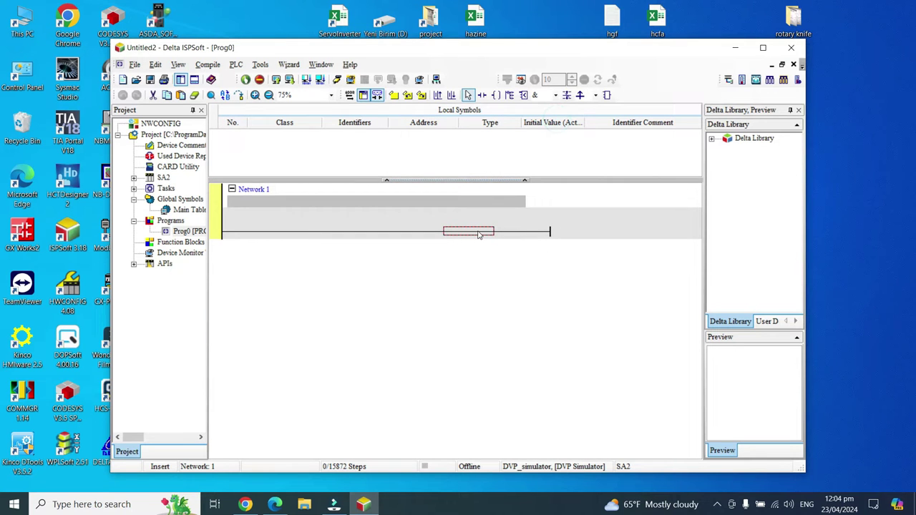
Build a rung in Network 1 with contact M0 driving output coil M1, and compile the program.
type("ld m0")
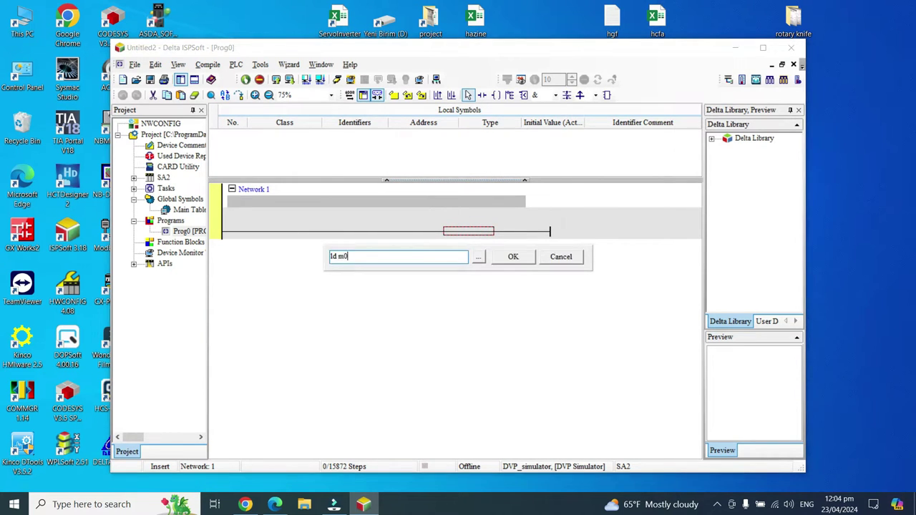
key("Return")
type("out")
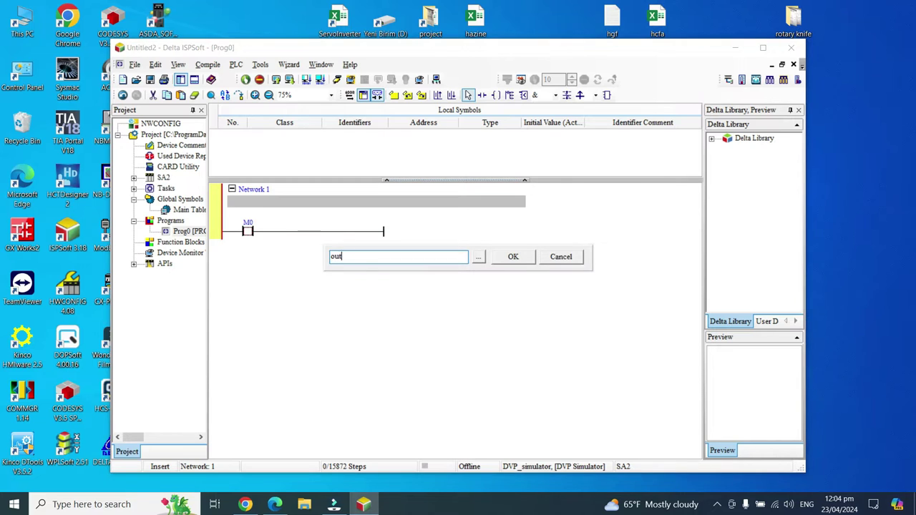
key("Return")
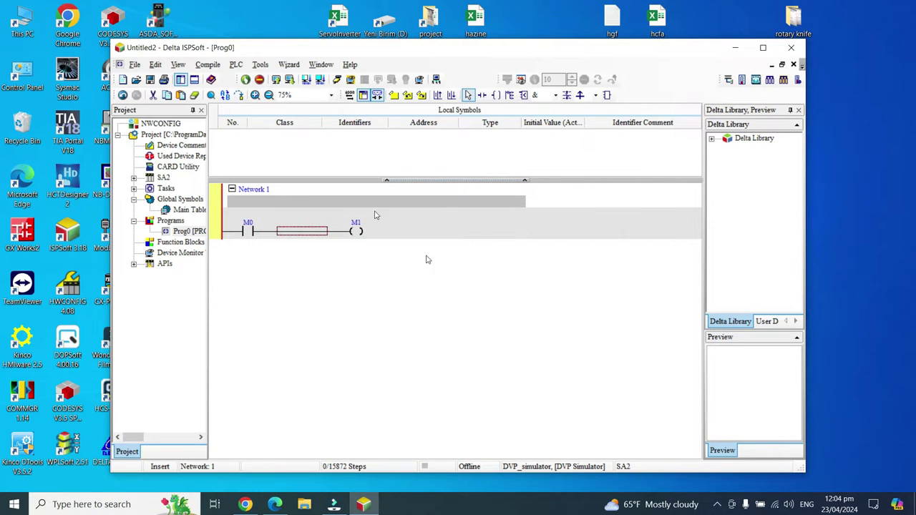
left_click(208, 65)
left_click(218, 84)
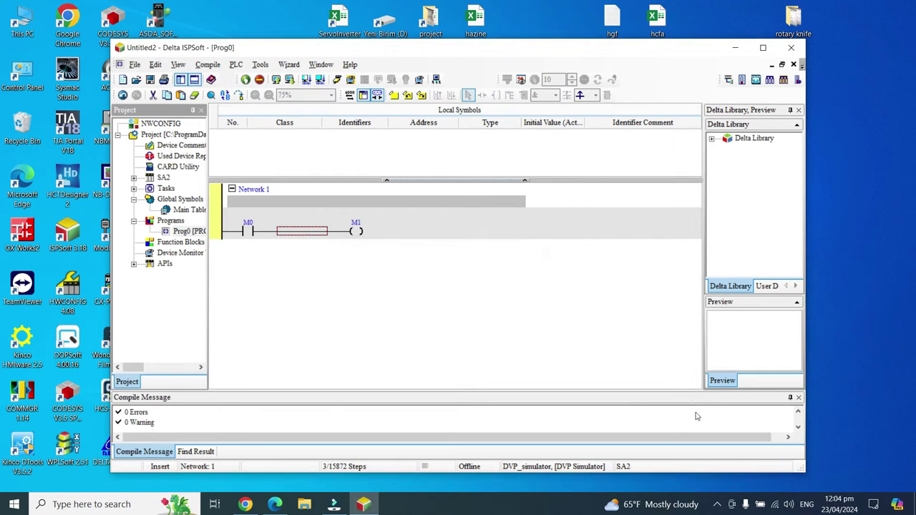
Open the COMMGR communication manager and select the DVP_simulator driver.
left_click(719, 504)
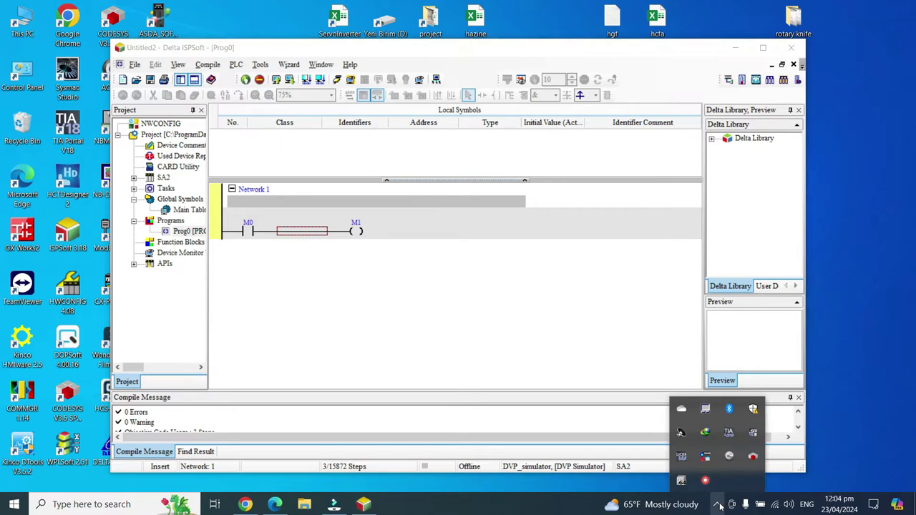
right_click(707, 458)
left_click(727, 464)
left_click_drag(425, 182, 429, 152)
left_click(421, 206)
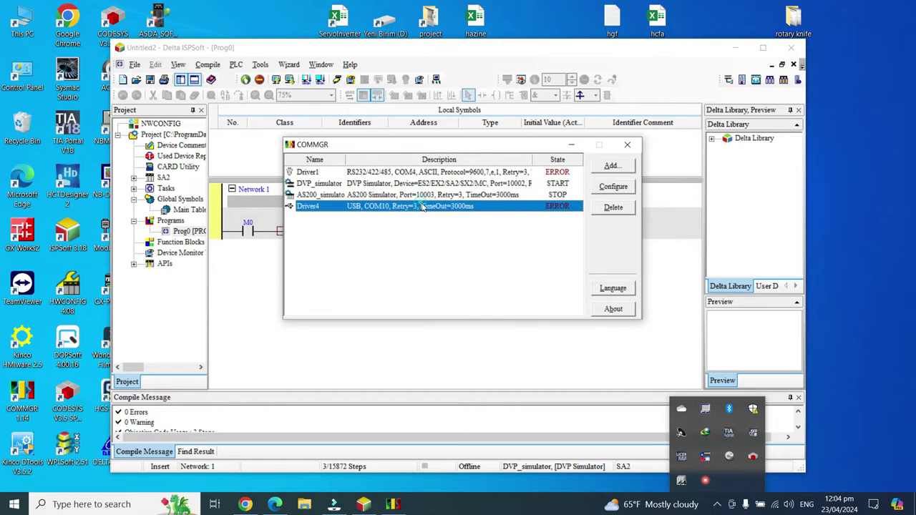
left_click(422, 196)
left_click(403, 184)
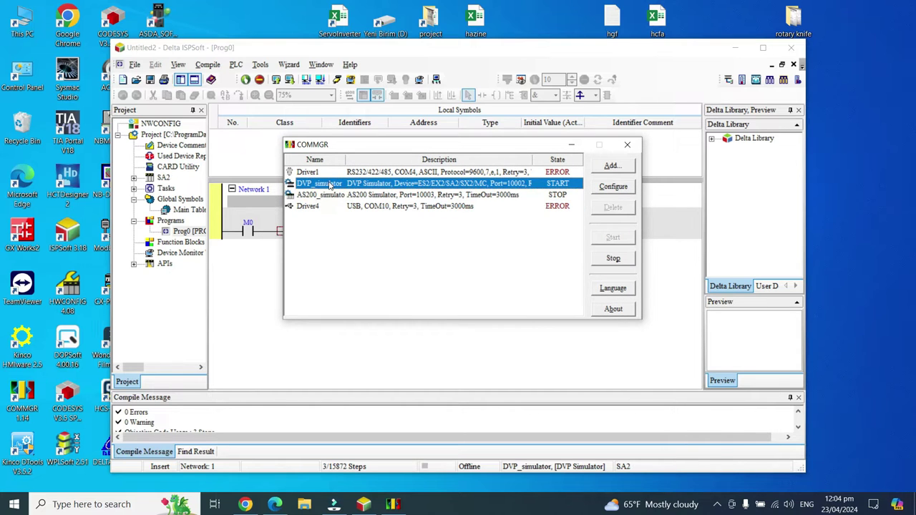
Examine the connection types offered for a new communication driver, and discard the new driver.
left_click(611, 166)
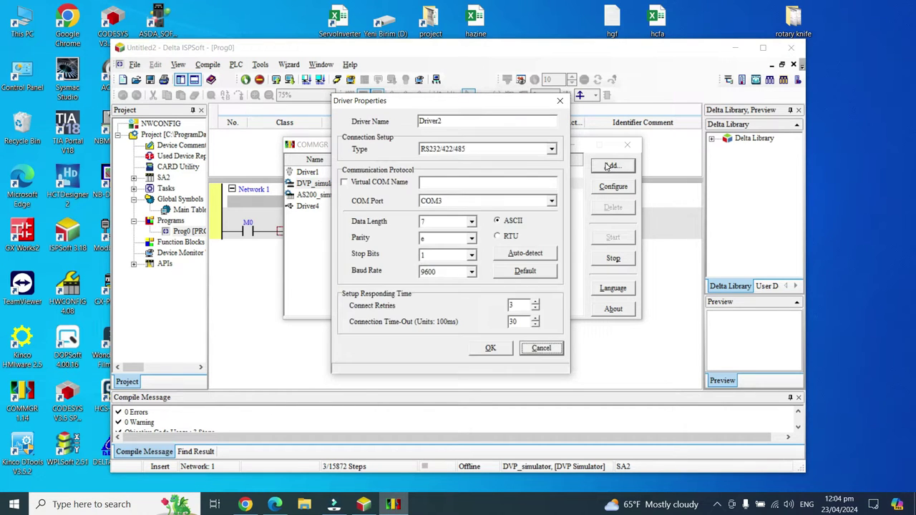
left_click(551, 149)
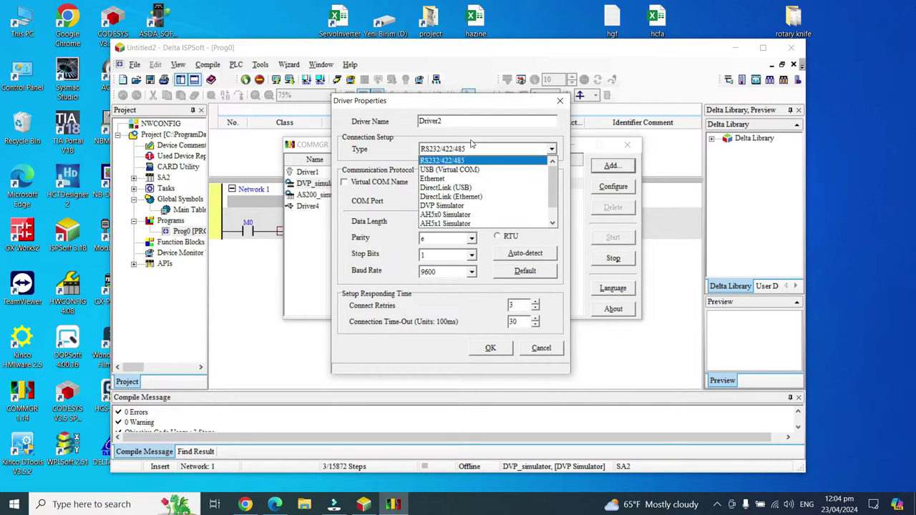
left_click(511, 107)
left_click(559, 100)
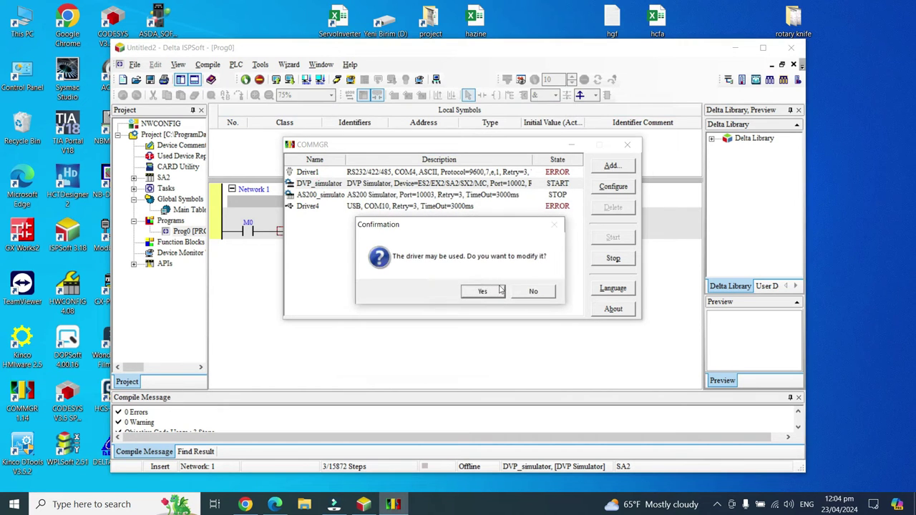
Review the DVP_simulator driver's connection type, port number and device setting, leaving them as they are.
left_click(482, 293)
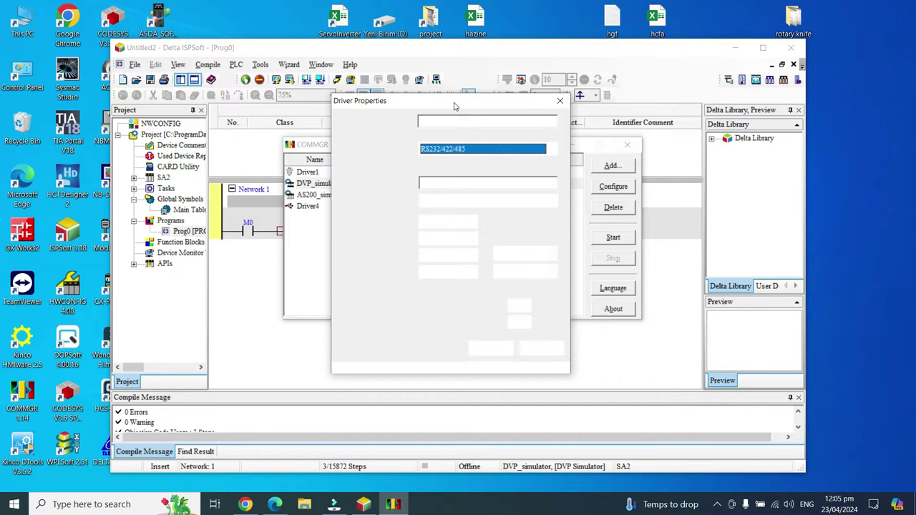
left_click_drag(454, 106, 469, 219)
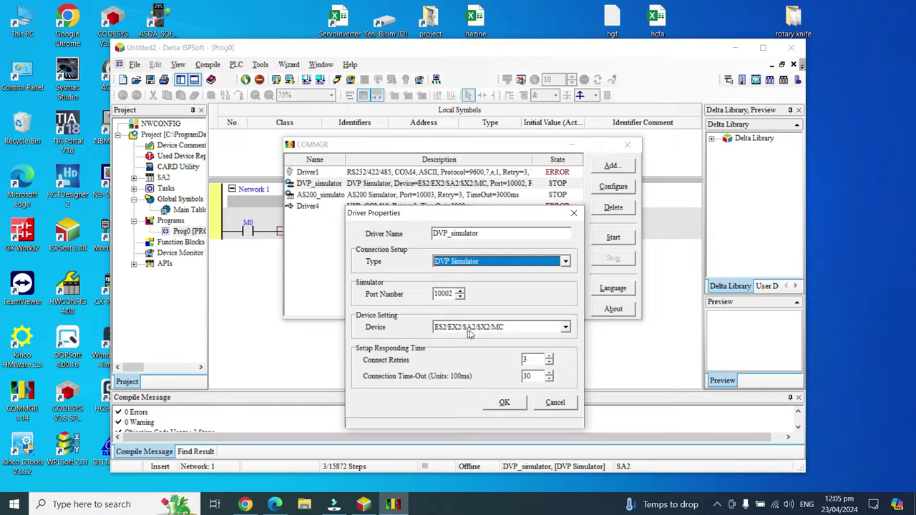
left_click(573, 212)
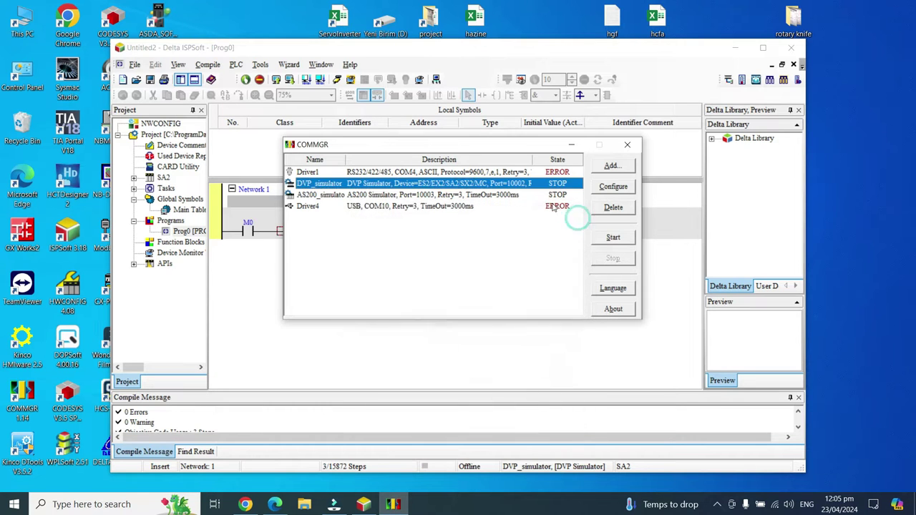
Start the DVP_simulator driver, stop and restart it, and close COMMGR.
left_click(613, 238)
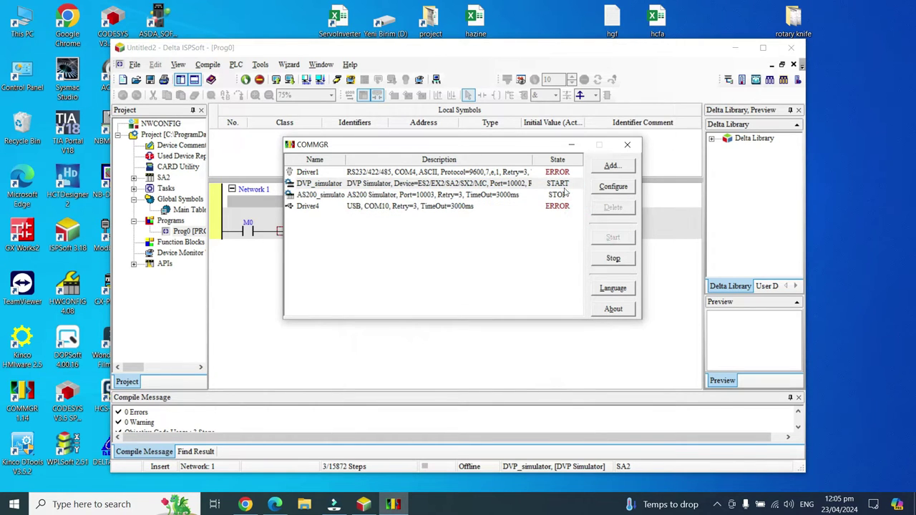
left_click(614, 259)
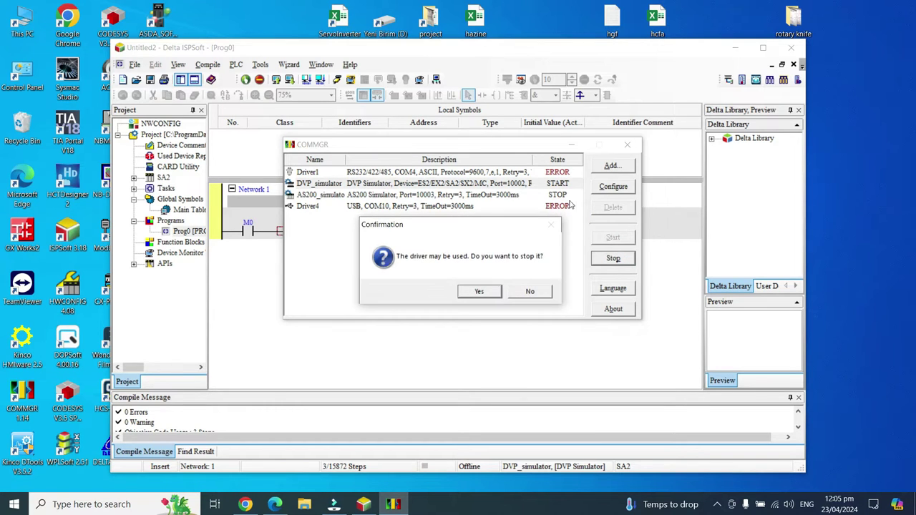
left_click(490, 292)
left_click(611, 240)
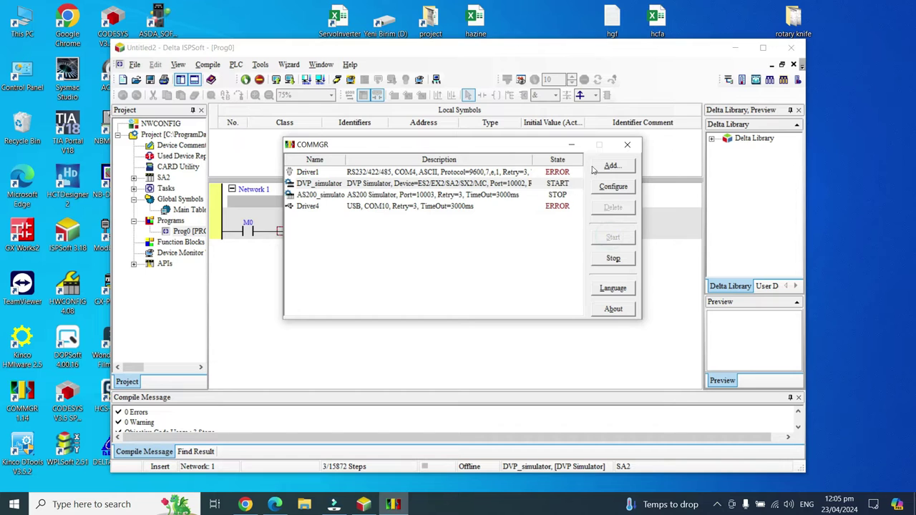
left_click(627, 144)
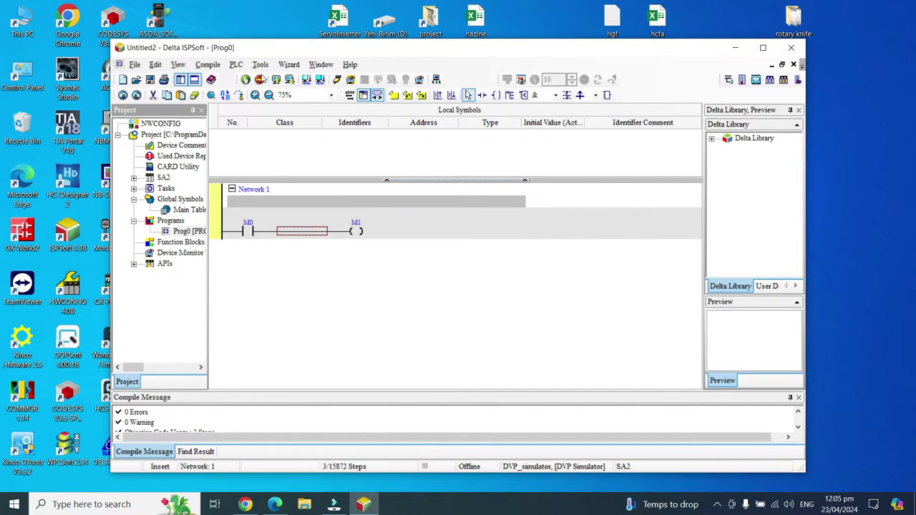
Set the project's communication driver to DVP_simulator with station address 0, and collapse the Local Symbols table.
left_click(260, 64)
left_click(279, 77)
left_click(476, 211)
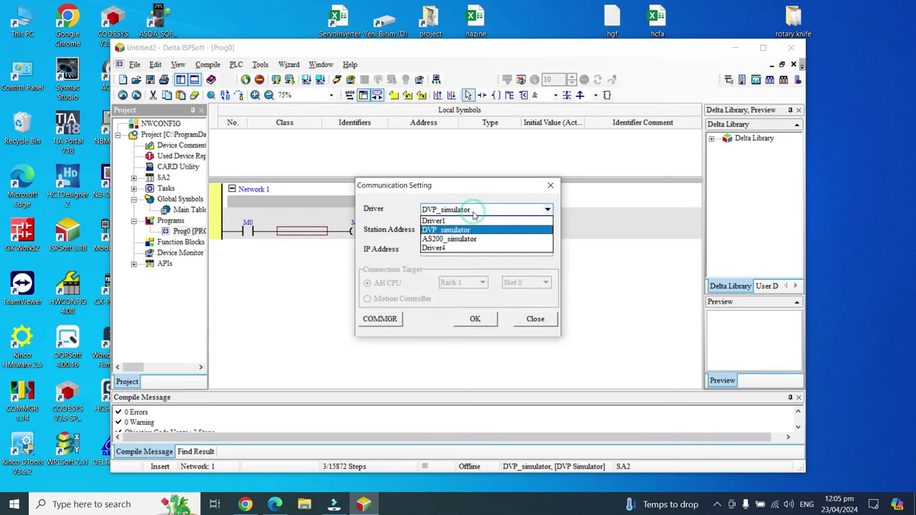
left_click(440, 230)
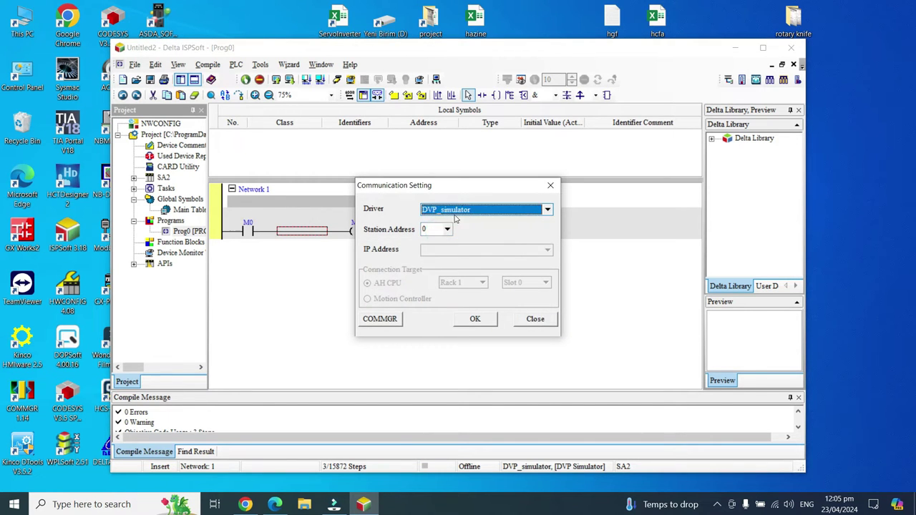
left_click(491, 321)
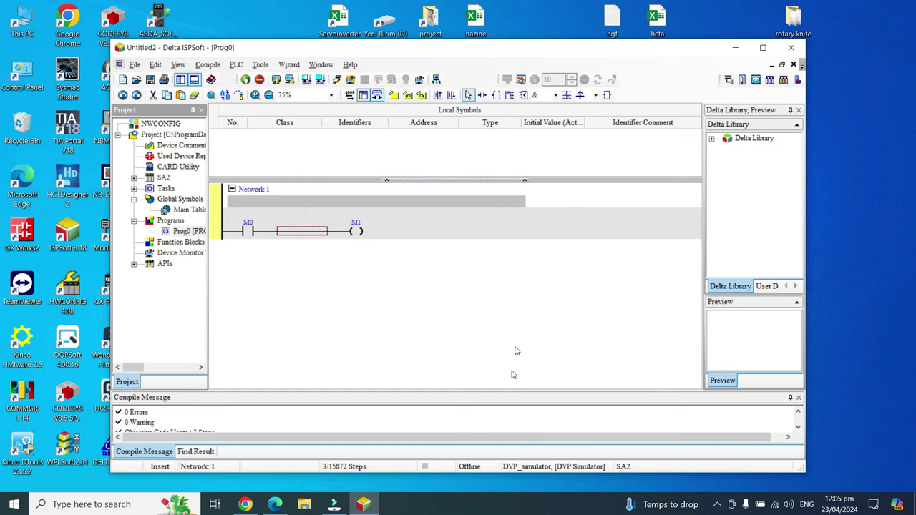
left_click(498, 184)
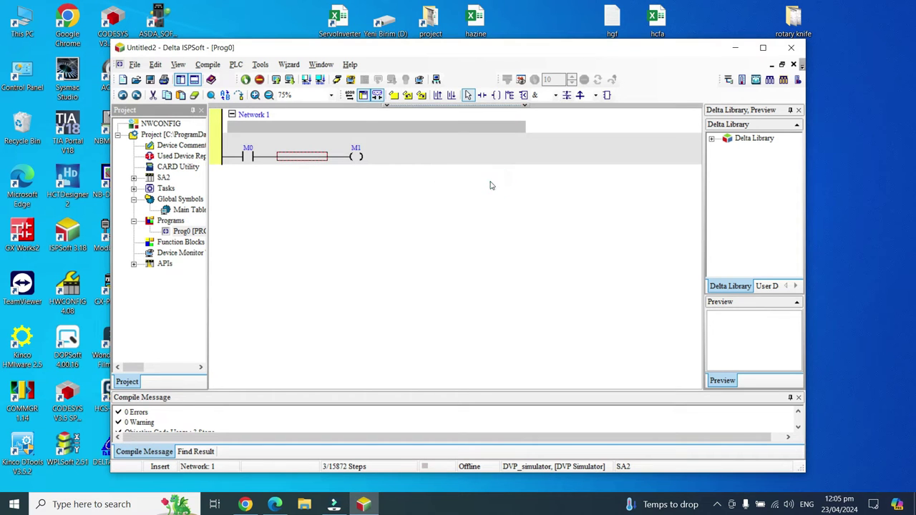
Go online with the simulator and download the current program to the PLC.
left_click(337, 79)
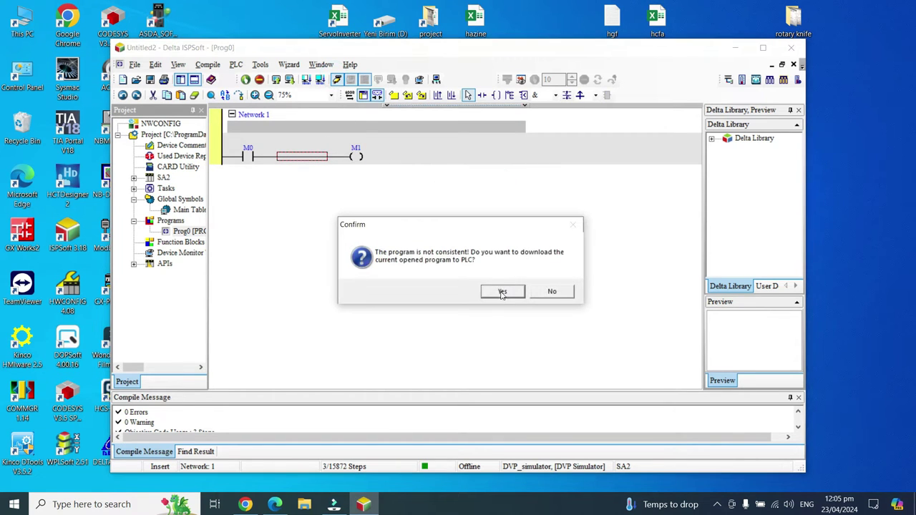
left_click(500, 291)
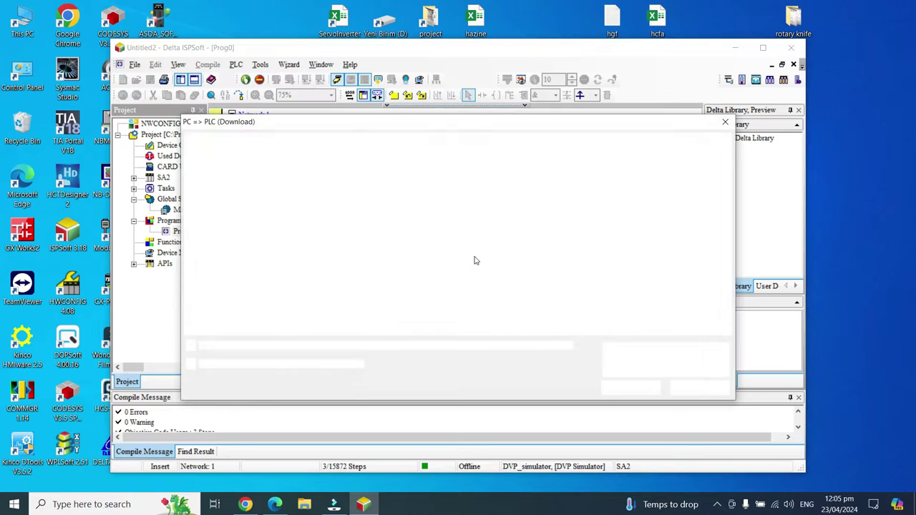
left_click(630, 388)
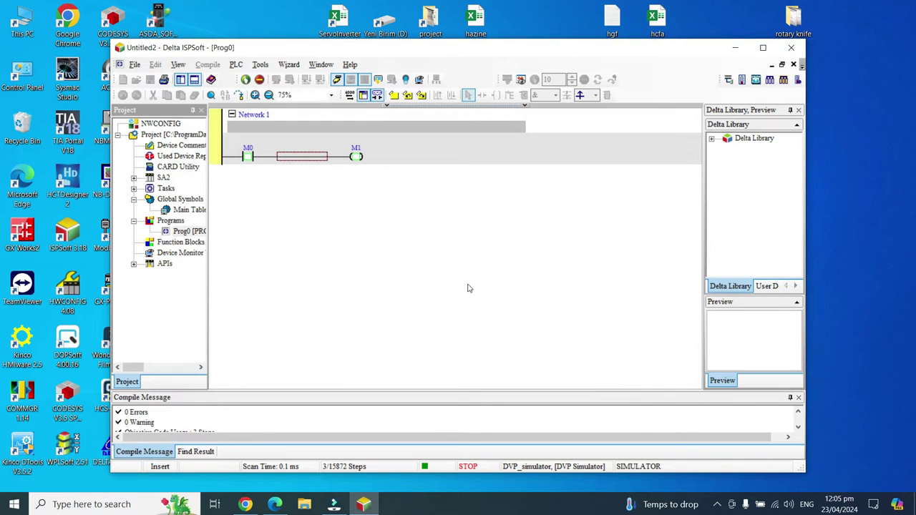
Set contact M0 on and back off while the PLC is stopped.
left_click(250, 163)
right_click(247, 158)
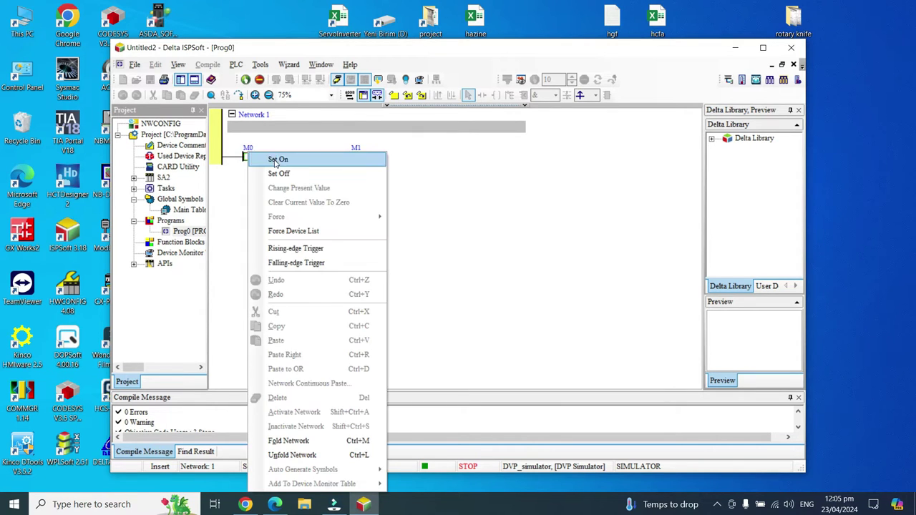
left_click(275, 159)
right_click(250, 159)
left_click(276, 172)
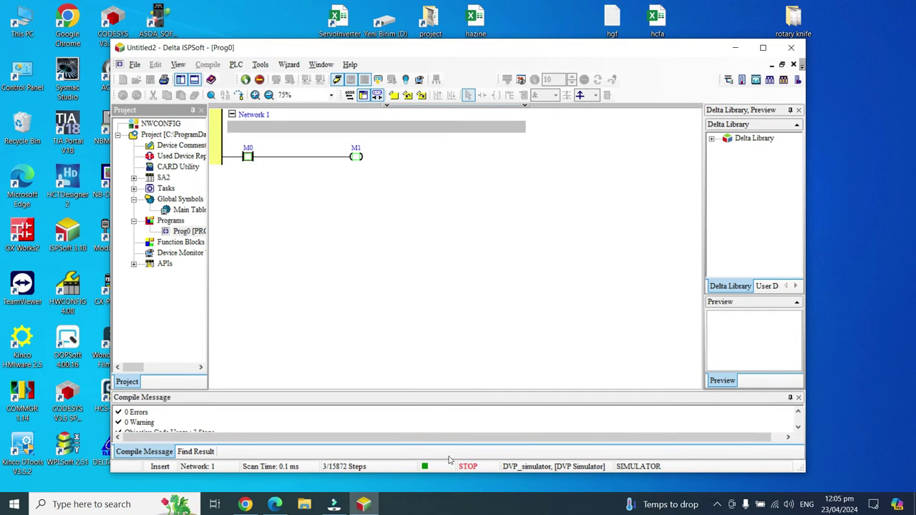
Put the simulated PLC into run mode and test the rung by setting M0 on and off.
left_click(245, 81)
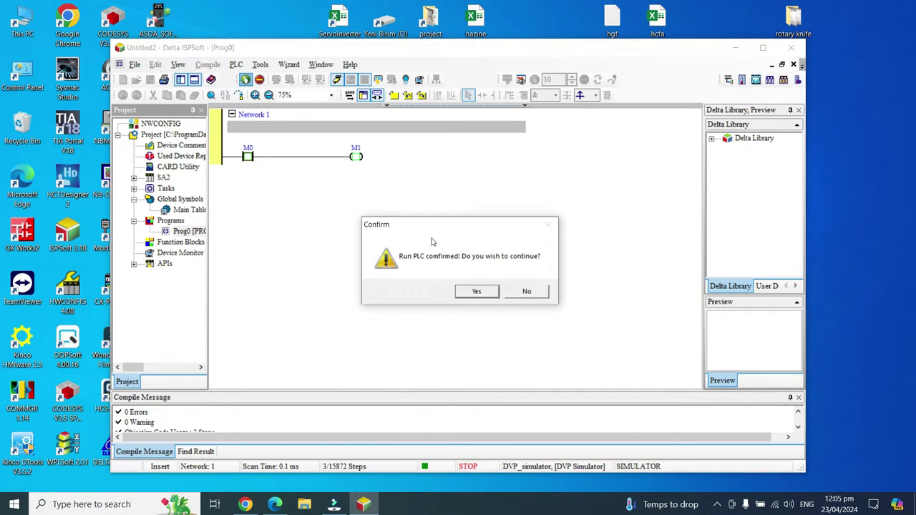
left_click(476, 290)
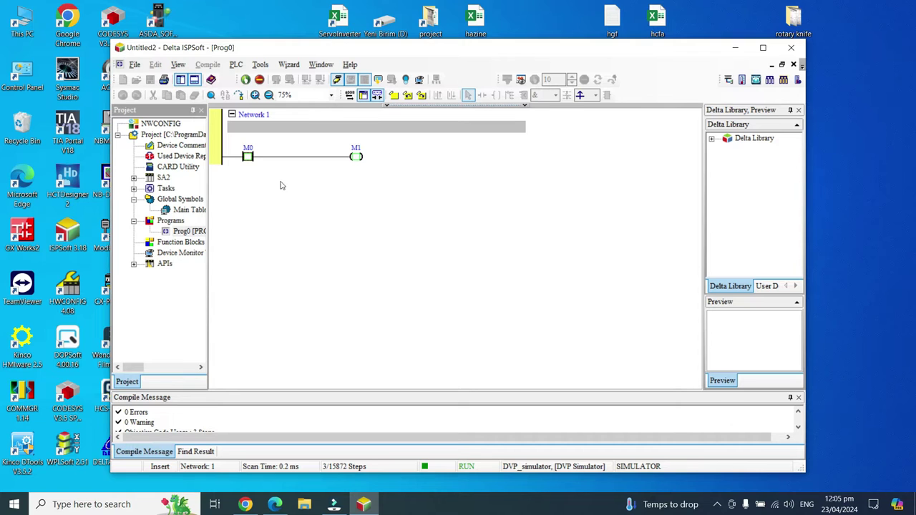
right_click(249, 159)
left_click(272, 158)
right_click(249, 159)
left_click(272, 177)
left_click(269, 183)
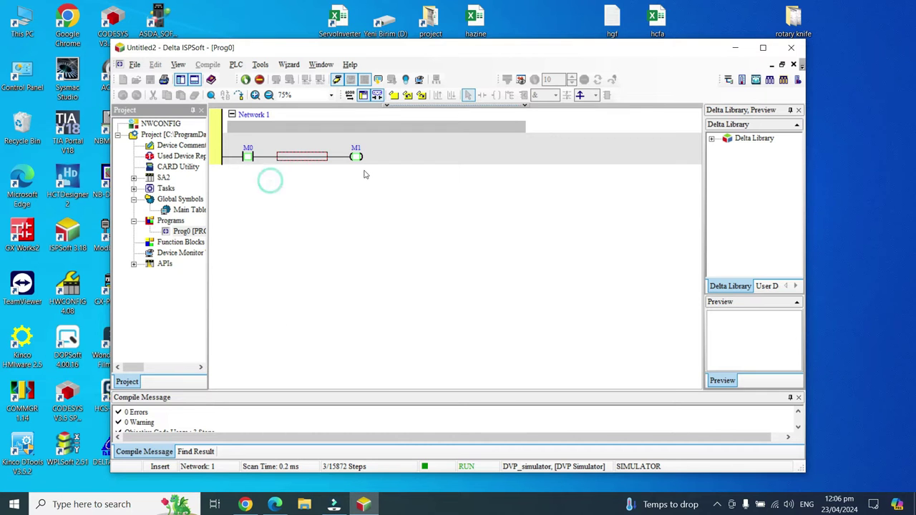
Switch to DOPSoft and start a new project for the DOP-100 series HMI model 107BV.
left_click_drag(487, 47, 549, 49)
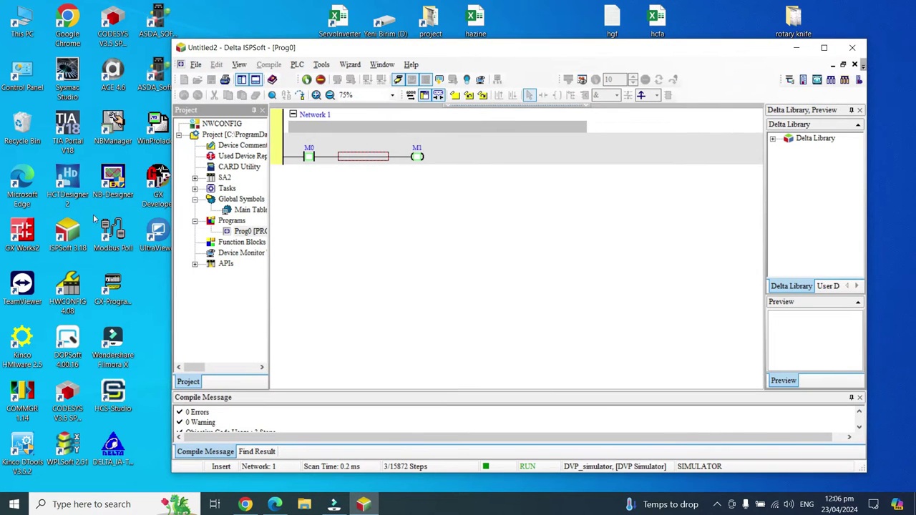
left_click(72, 342)
double_click(71, 342)
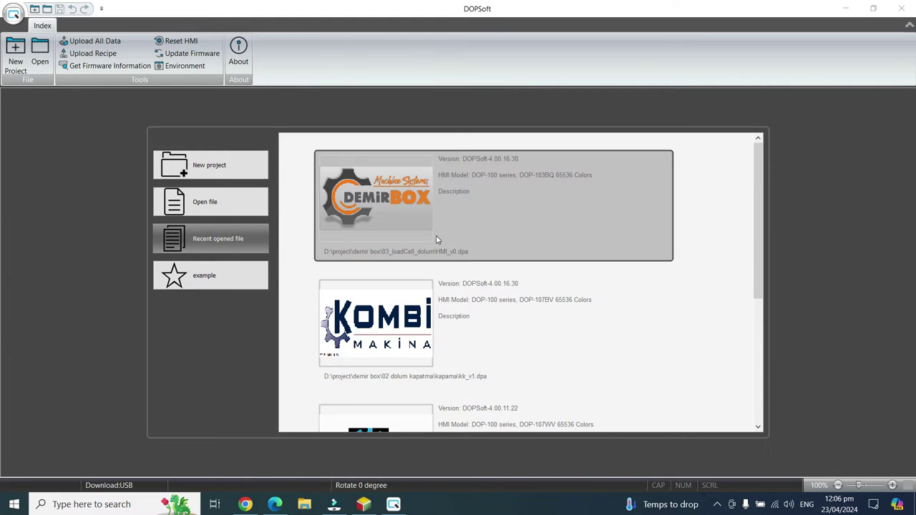
left_click(214, 166)
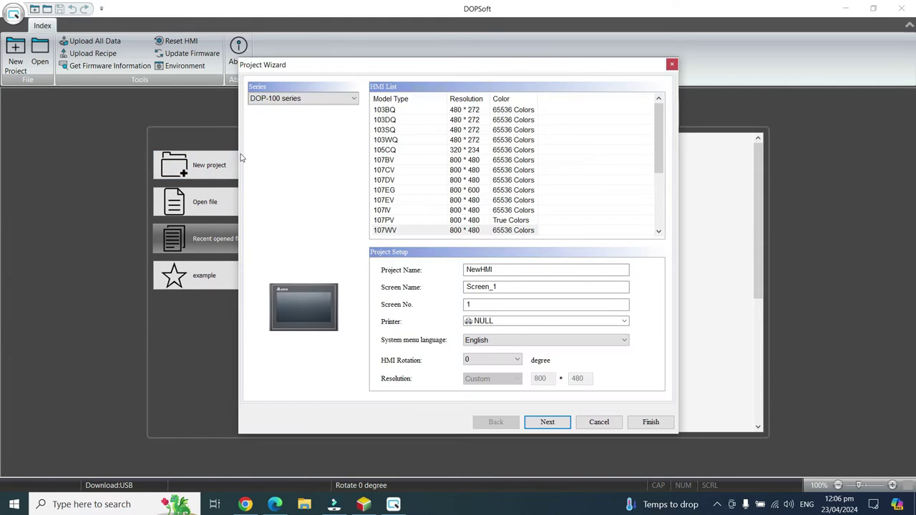
left_click(393, 161)
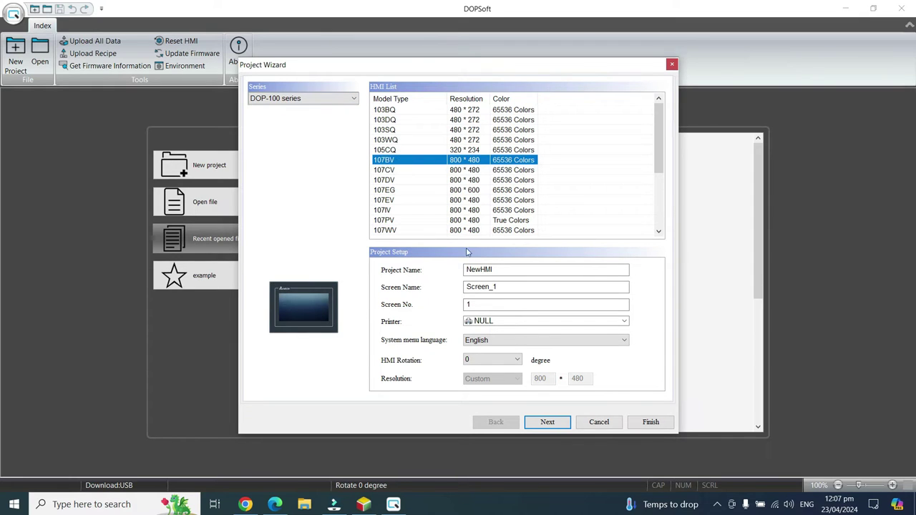
left_click(549, 421)
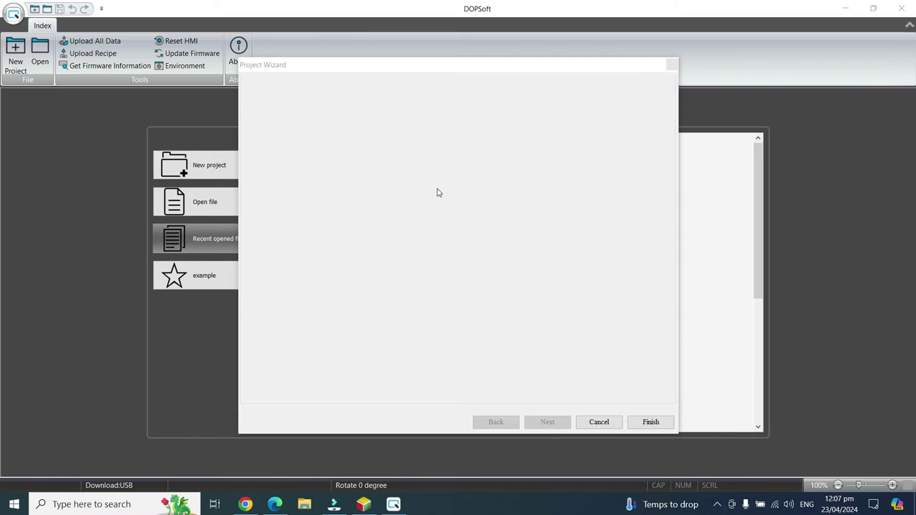
Configure the COM1 link for Delta manufacturer and Delta DVP PLC series, with DVP_simulator as its communication driver.
left_click(436, 138)
left_click(436, 142)
left_click(447, 155)
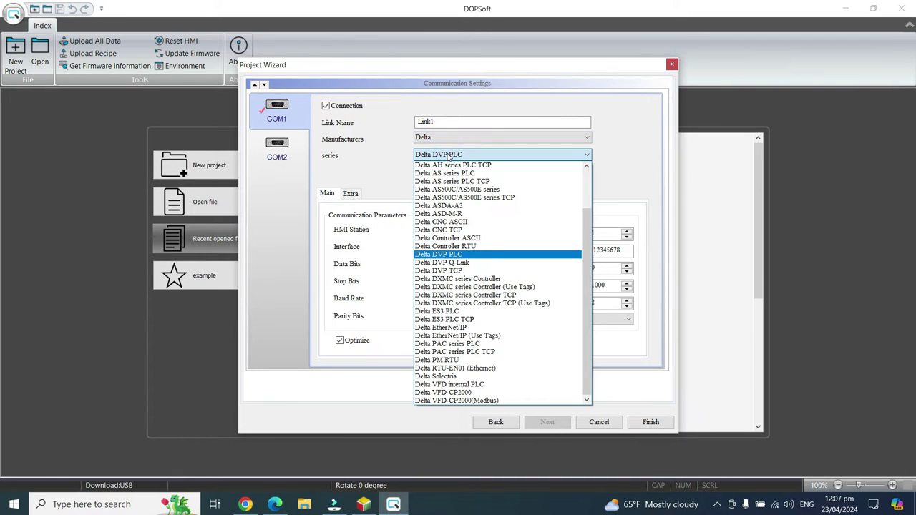
left_click(447, 154)
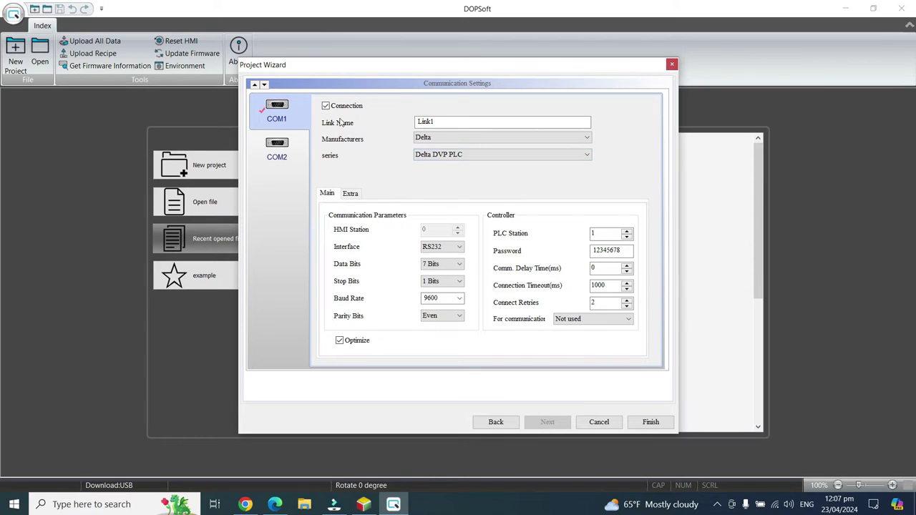
left_click(574, 319)
left_click(576, 338)
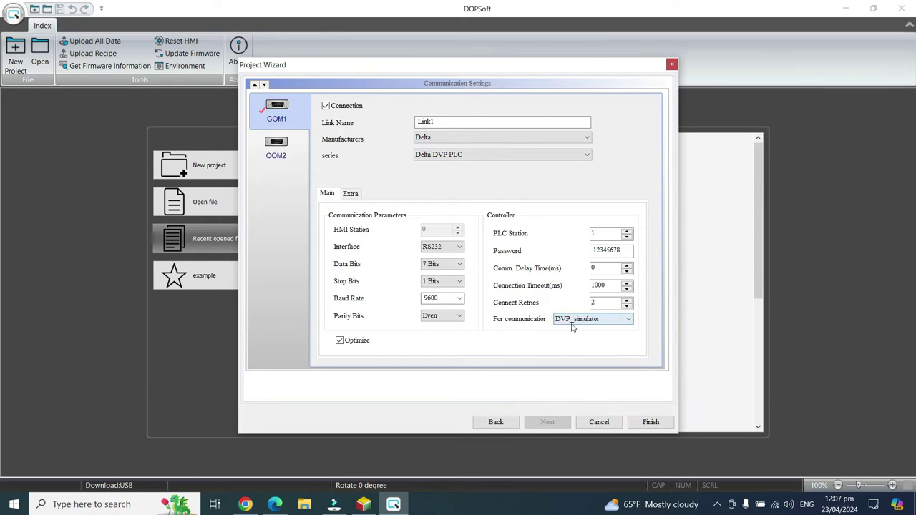
Check the DVP_simulator driver in COMMGR and the online program in ISPSoft, and return to the DOPSoft project wizard.
left_click(718, 504)
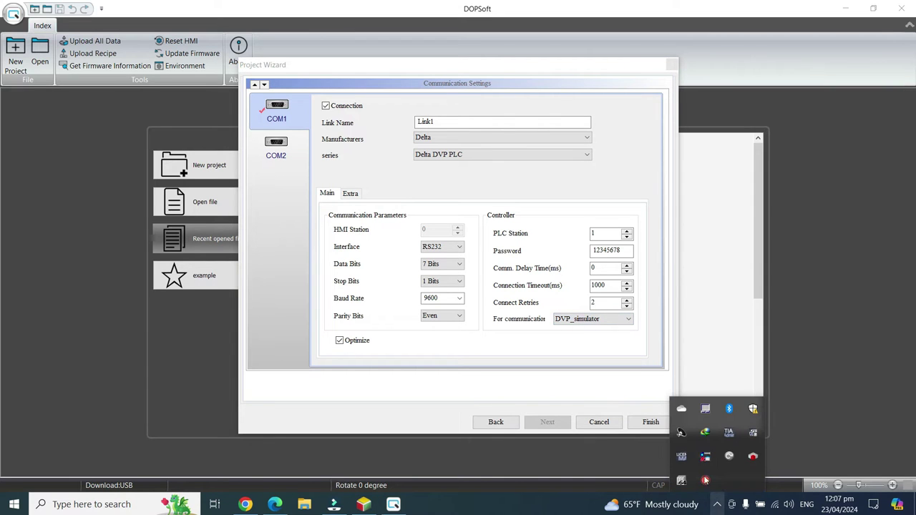
right_click(706, 458)
left_click(727, 466)
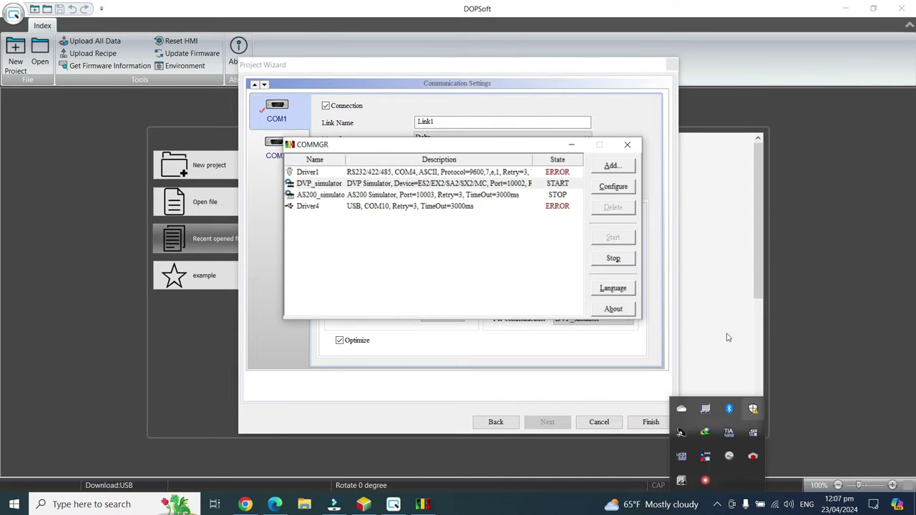
left_click_drag(466, 316, 726, 347)
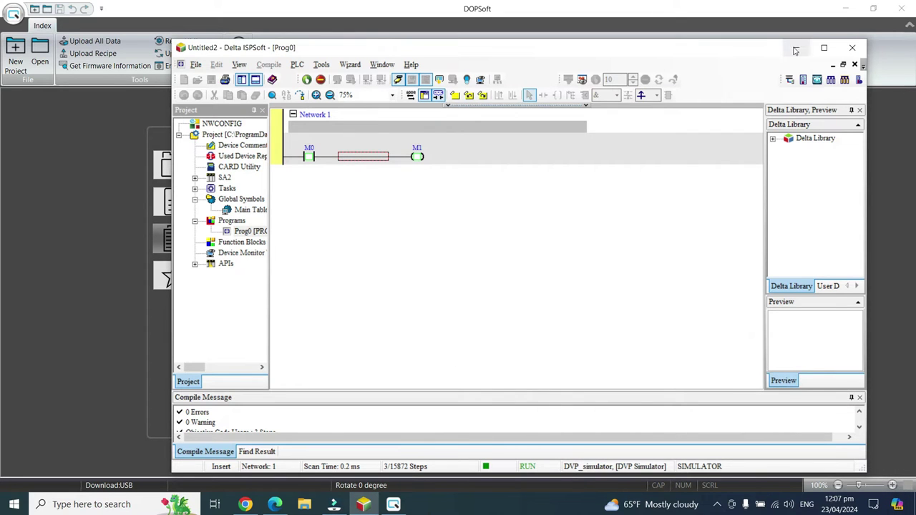
left_click(793, 49)
Finish the project wizard and draw a Momentary button about 106 by 83 in the upper-left area of Screen_1.
left_click(650, 422)
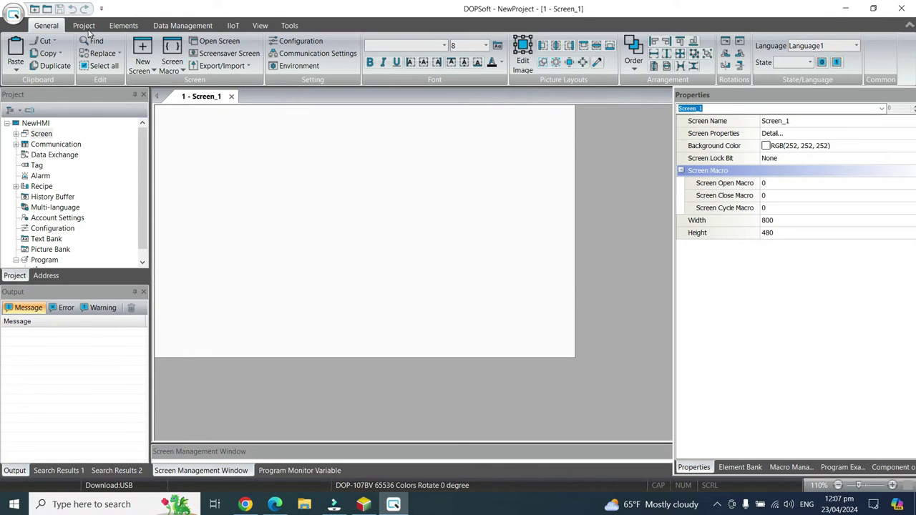
left_click(123, 25)
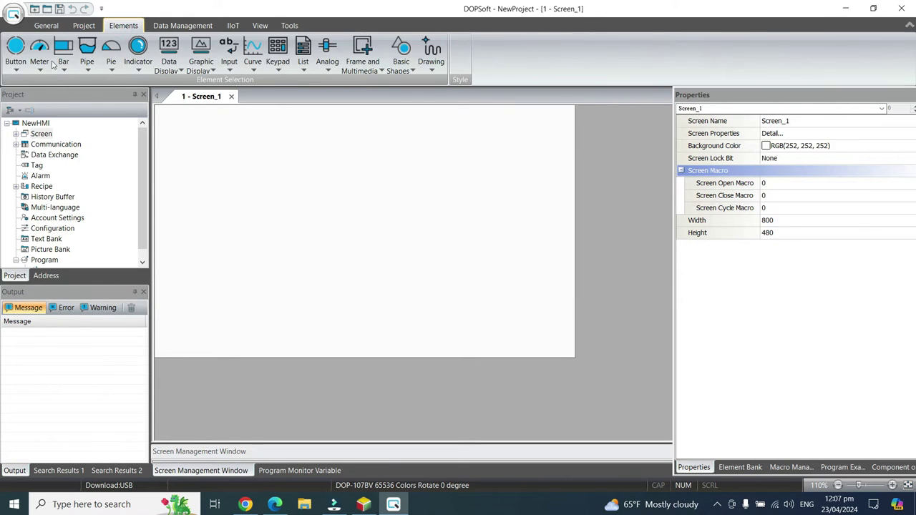
left_click(16, 57)
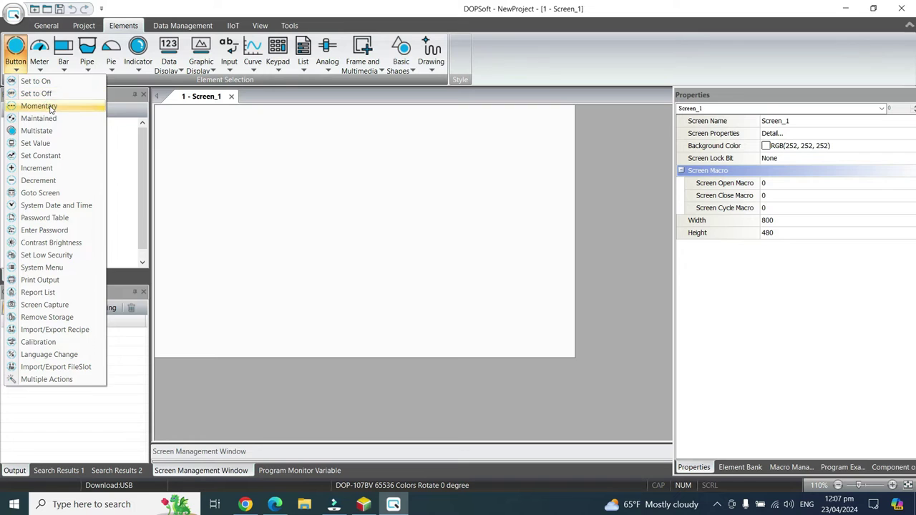
left_click(48, 106)
left_click_drag(205, 146, 258, 188)
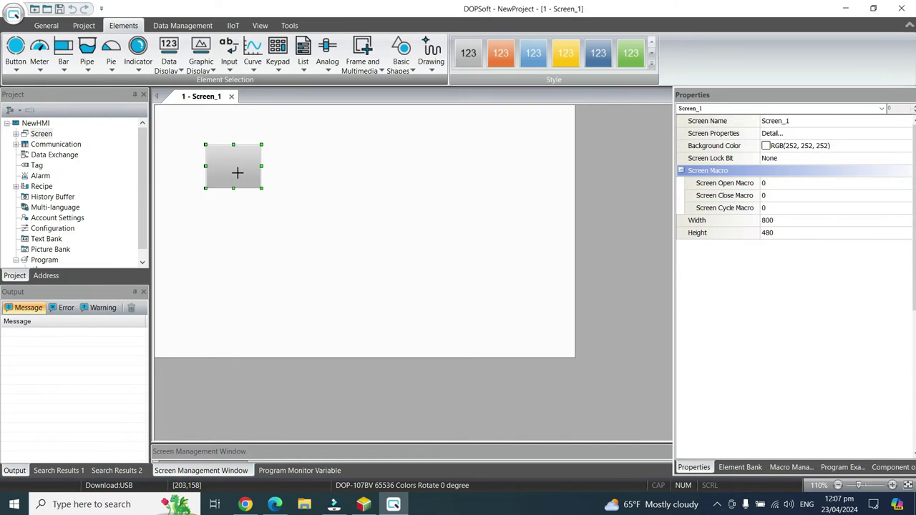
Set the momentary button's write address to device M0 on Link1.
double_click(238, 172)
left_click(476, 146)
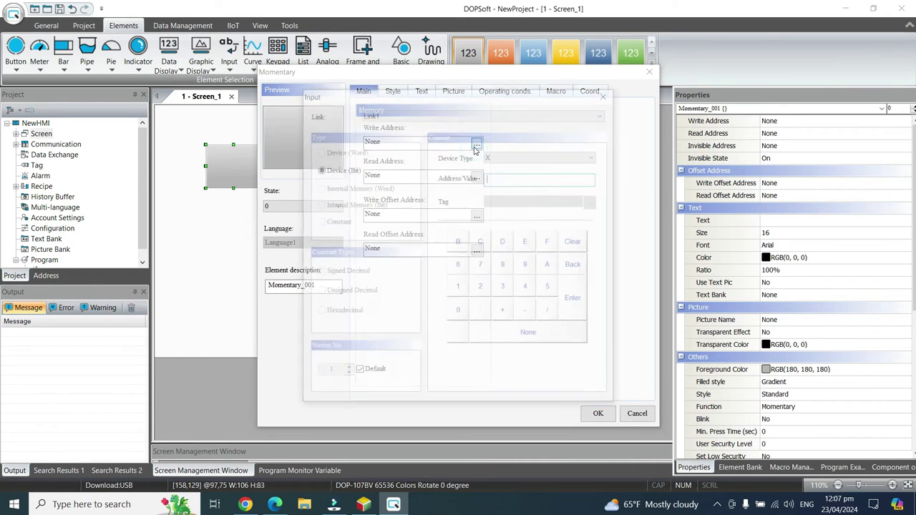
left_click(506, 156)
left_click(499, 181)
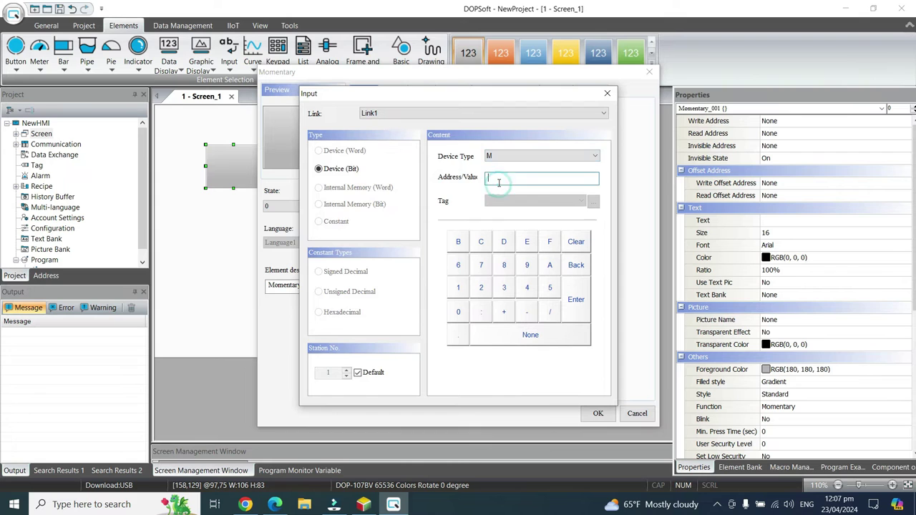
type("0")
key("Return")
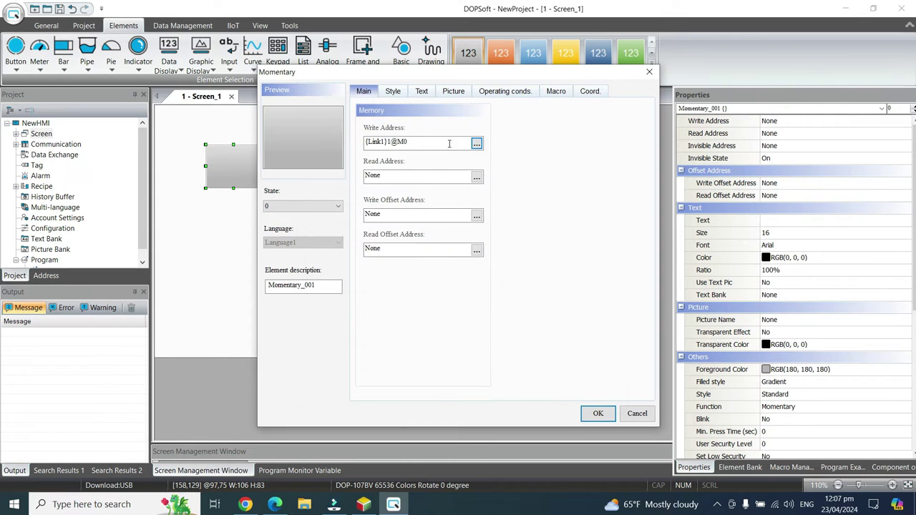
Copy the momentary button's write address into its read address.
double_click(425, 141)
right_click(372, 143)
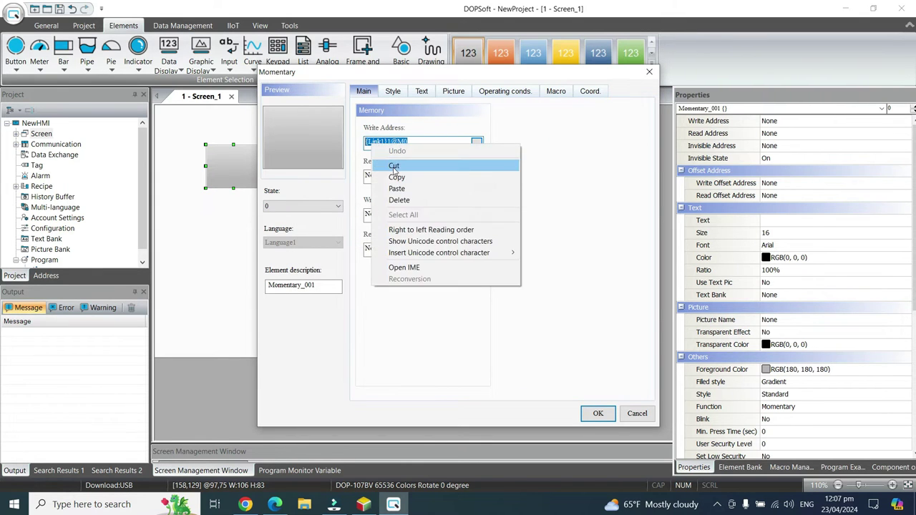
left_click(396, 177)
double_click(373, 177)
right_click(373, 176)
left_click(396, 220)
Assign 100 Series General Button pictures to the momentary button's two states, using red picture 3 for state 0.
left_click(453, 91)
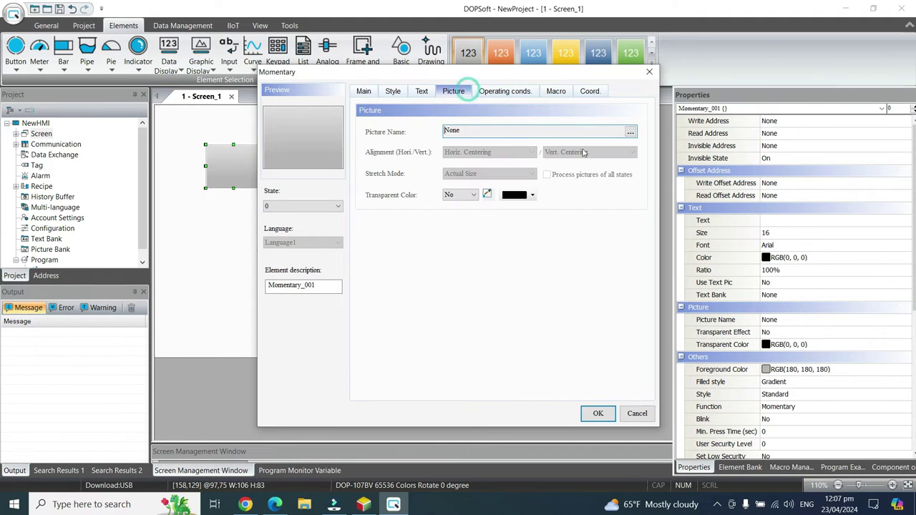
left_click(630, 133)
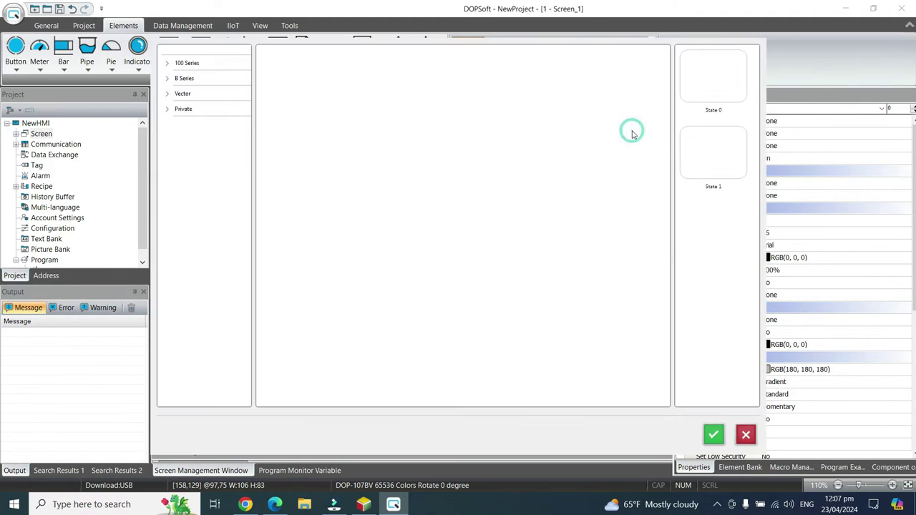
left_click(167, 63)
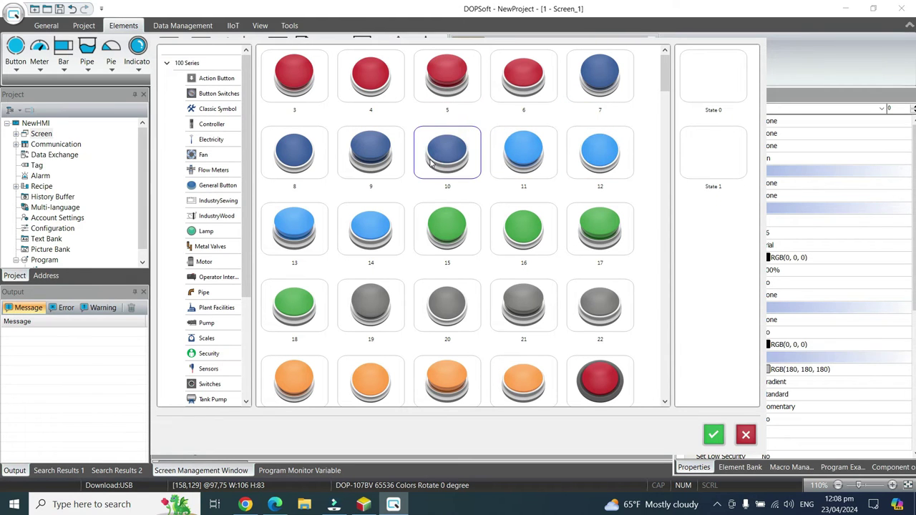
left_click(294, 90)
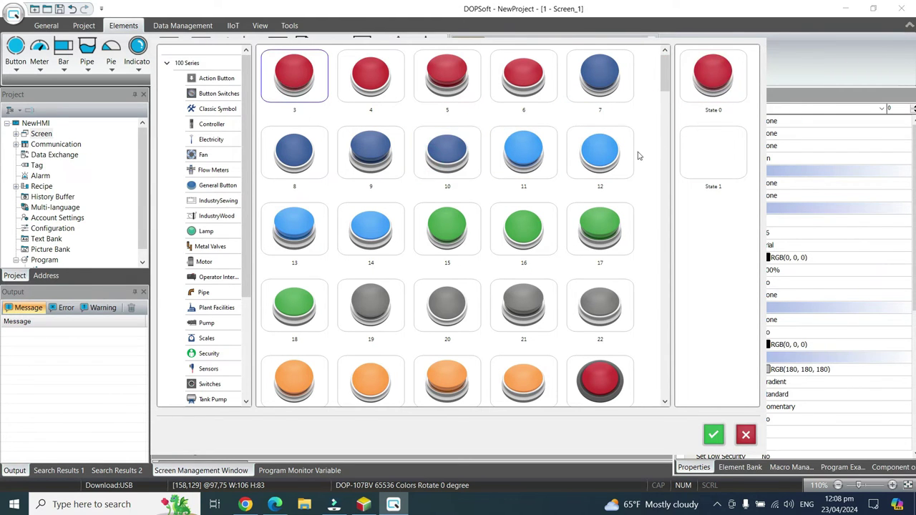
left_click_drag(458, 159, 715, 152)
left_click(715, 437)
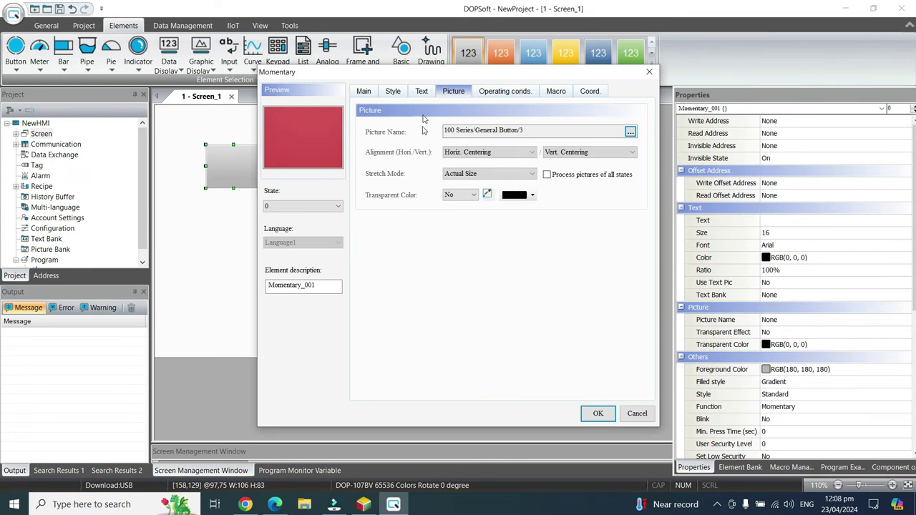
Set the momentary button's picture stretch mode to Stretch All and its style to Invisible.
left_click(485, 174)
left_click(486, 185)
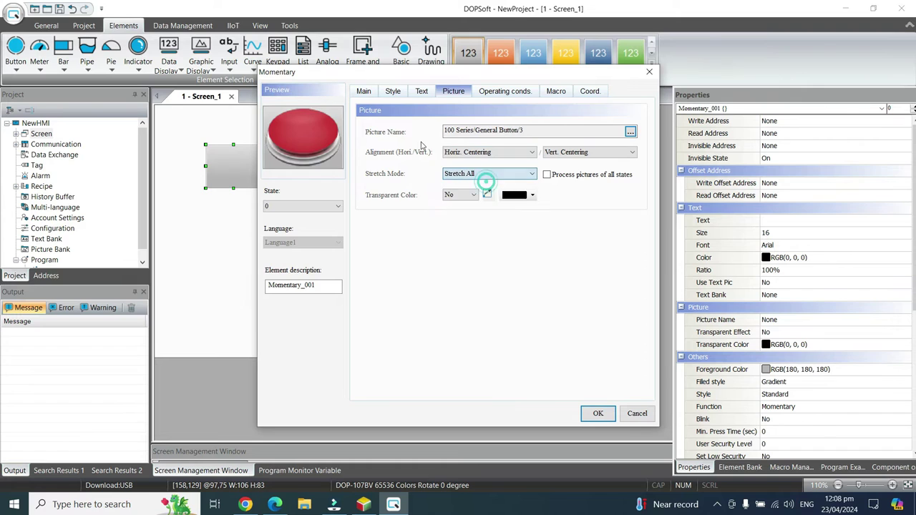
left_click(393, 91)
left_click(463, 134)
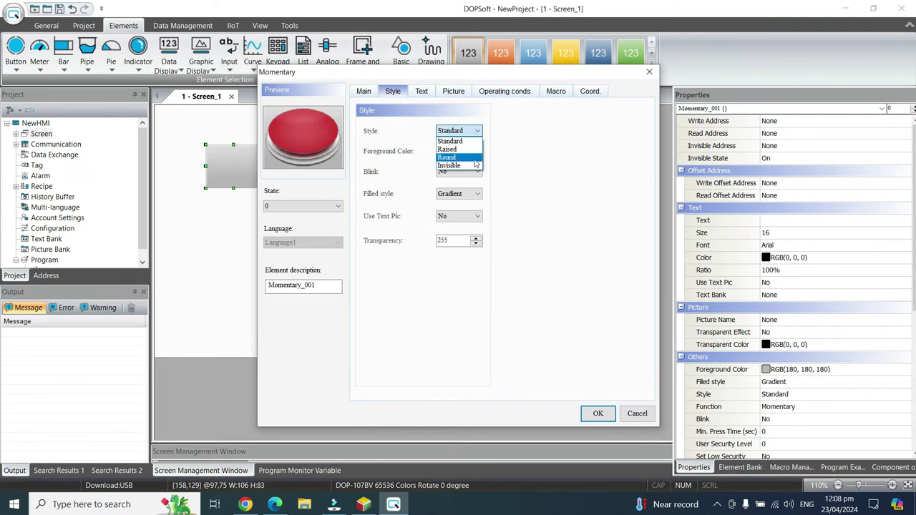
left_click(458, 164)
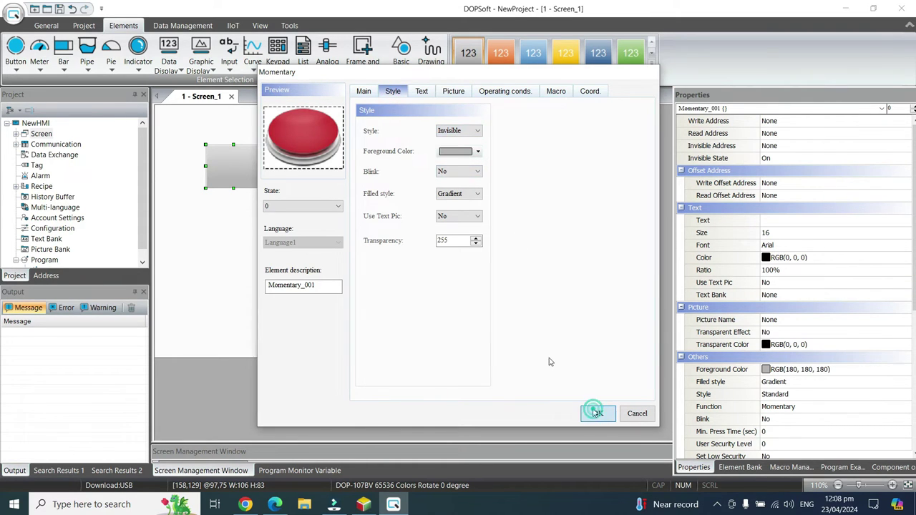
left_click(597, 413)
Enlarge the red button slightly and draw a Multistate Indicator about 149 by 121 to its right.
left_click_drag(261, 201, 272, 208)
left_click(228, 131)
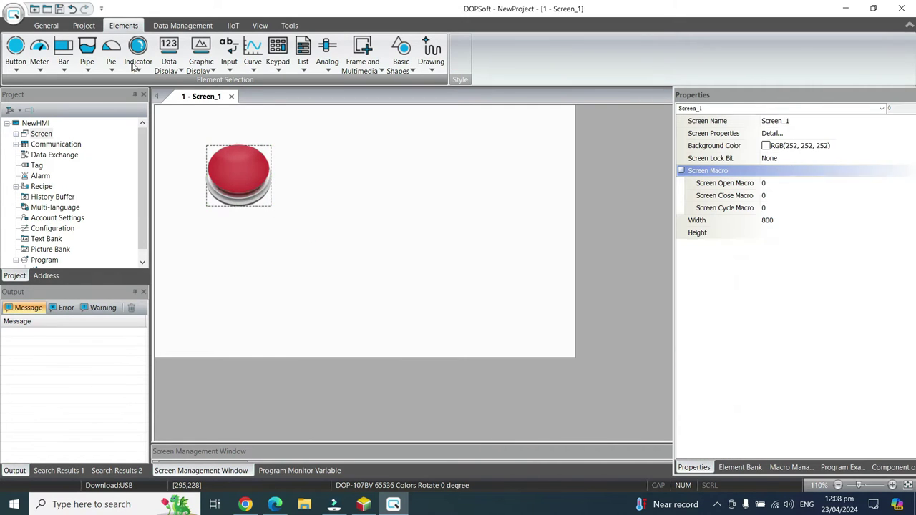
left_click(138, 50)
left_click(146, 80)
left_click_drag(377, 156, 456, 220)
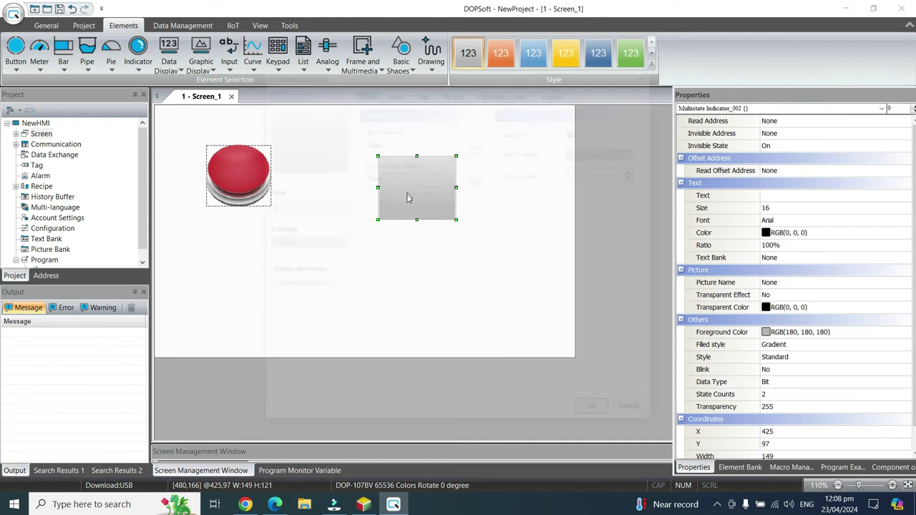
Set the multistate indicator's read address to device M1 on Link1.
left_click(476, 146)
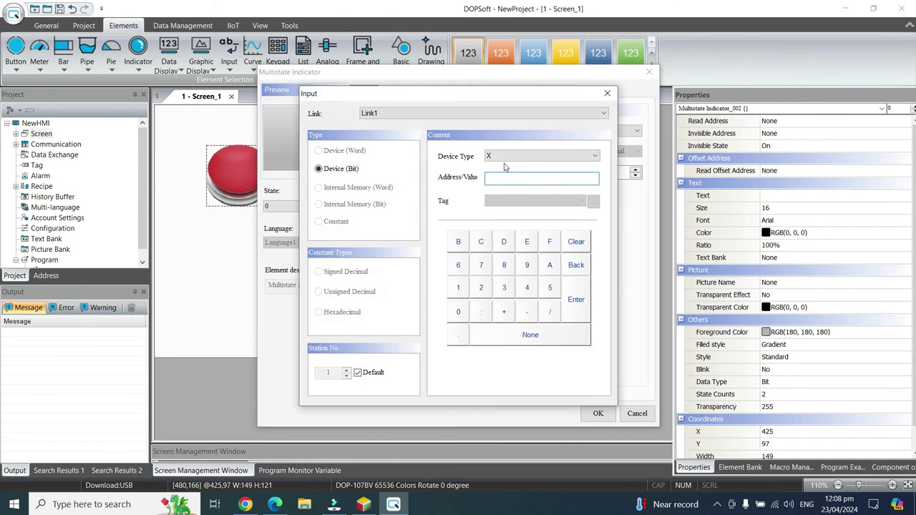
left_click(503, 160)
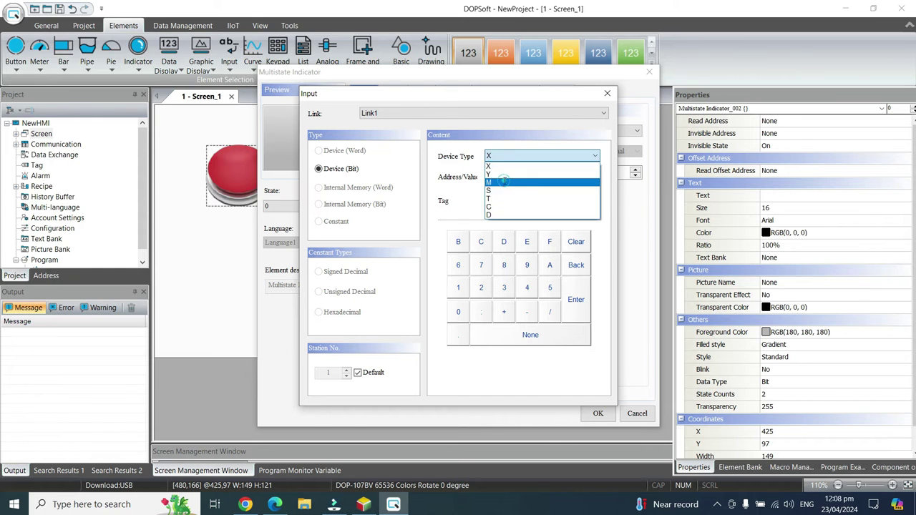
left_click(504, 182)
type("1")
key("Return")
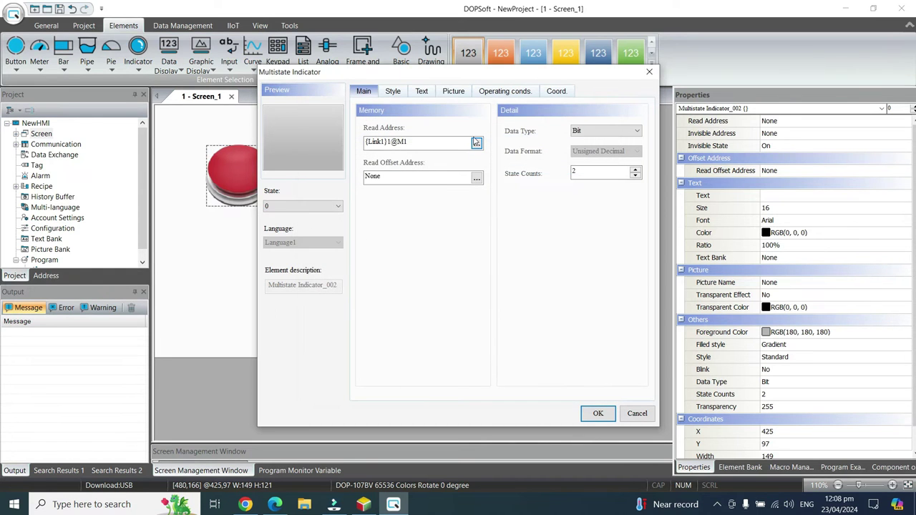
Assign 100 Series Lamp pictures to the multistate indicator: red picture 3 for state 0 and green picture 9 for state 1.
left_click(453, 91)
left_click(631, 132)
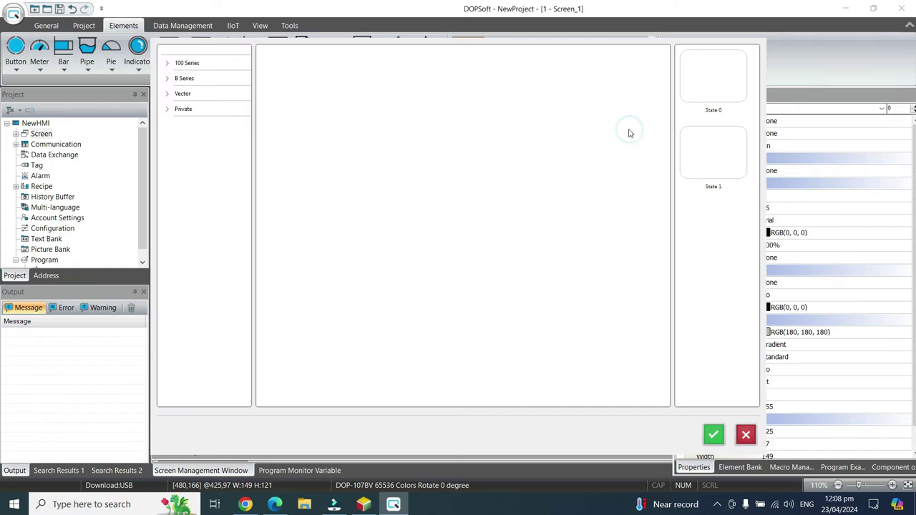
left_click(163, 65)
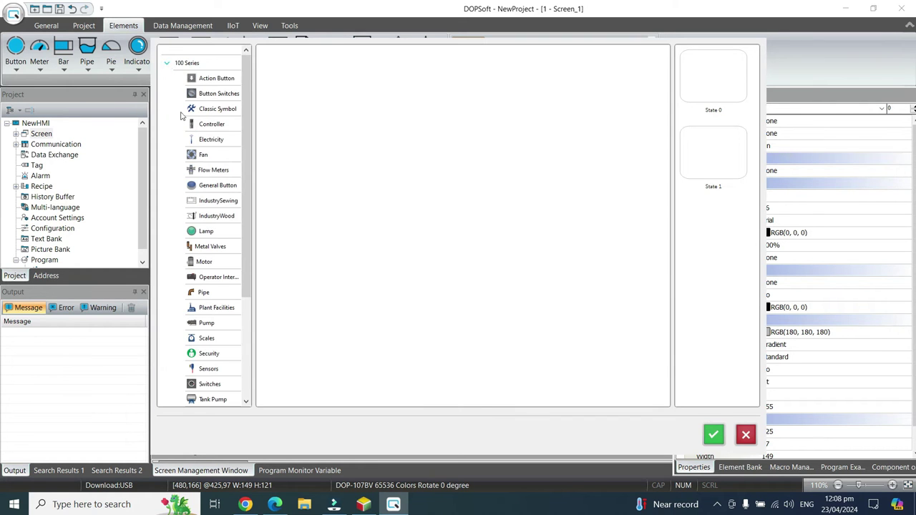
left_click_drag(301, 77, 707, 80)
left_click_drag(371, 152, 716, 332)
left_click_drag(390, 171, 712, 180)
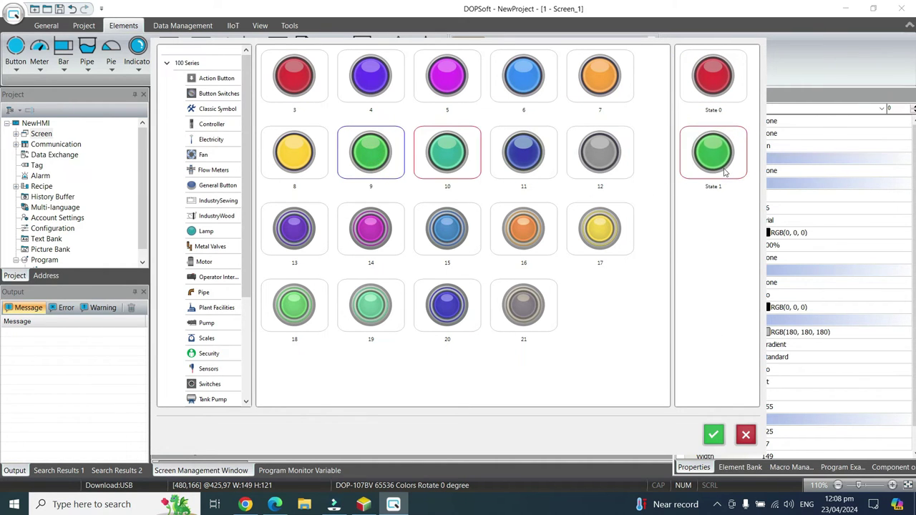
left_click(713, 435)
Set the multistate indicator's state 0 picture to Stretch All and its style to Invisible.
left_click(491, 175)
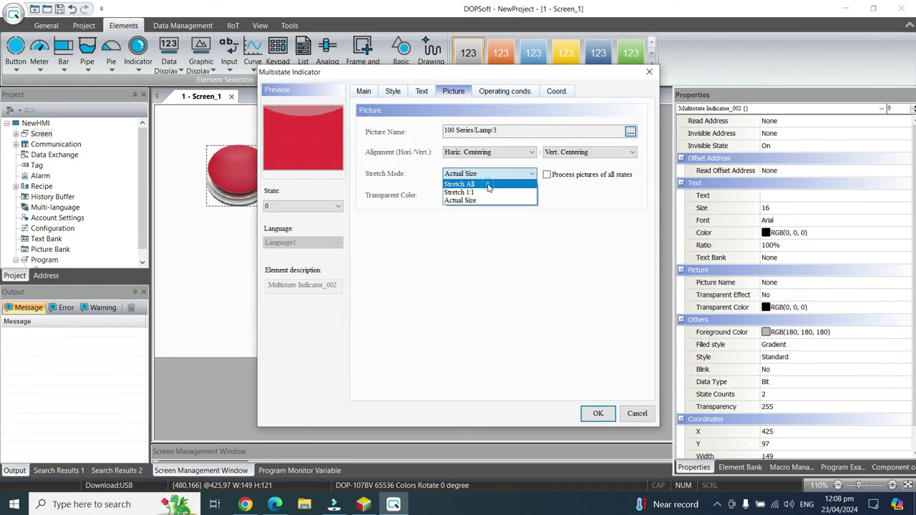
left_click(489, 186)
left_click(393, 93)
left_click(454, 129)
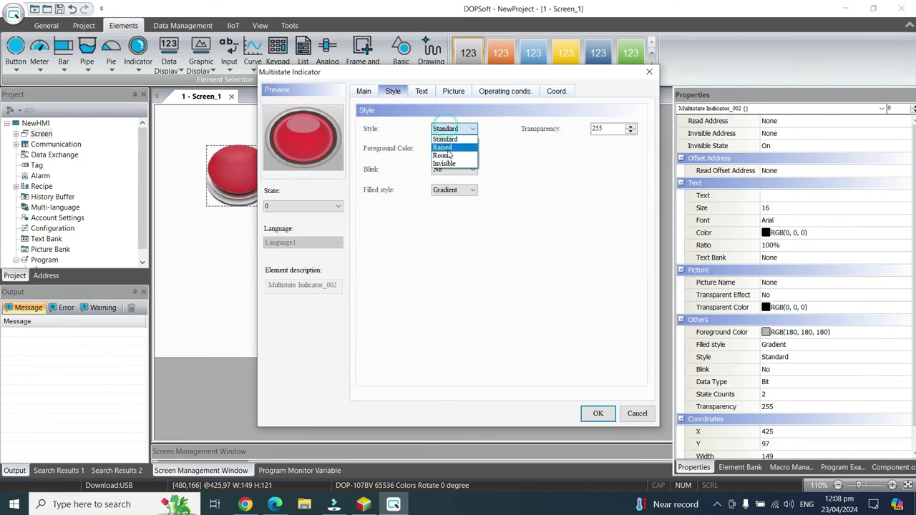
left_click(451, 166)
left_click(598, 415)
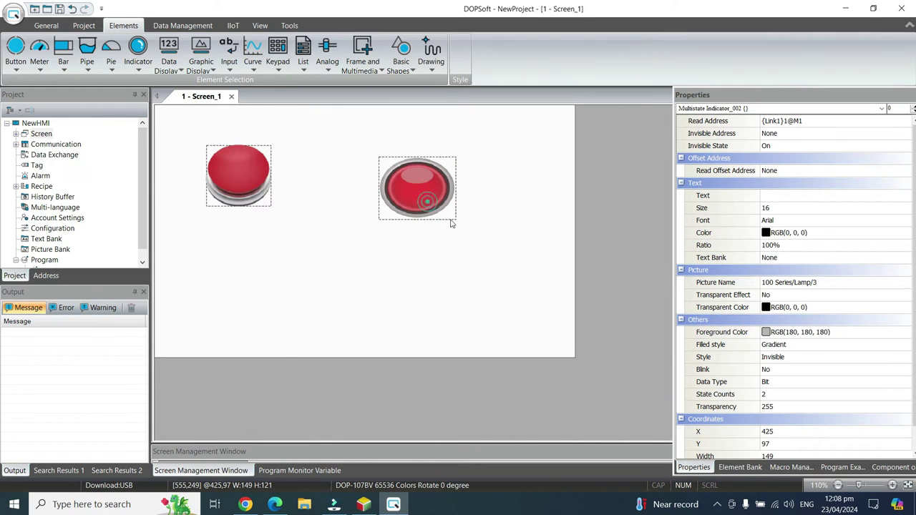
Shrink the lamp indicator to about 133 by 111 and move the red button closer to it, to about 192, 95.
left_click(454, 223)
left_click_drag(455, 220, 448, 214)
left_click(479, 259)
left_click(225, 184)
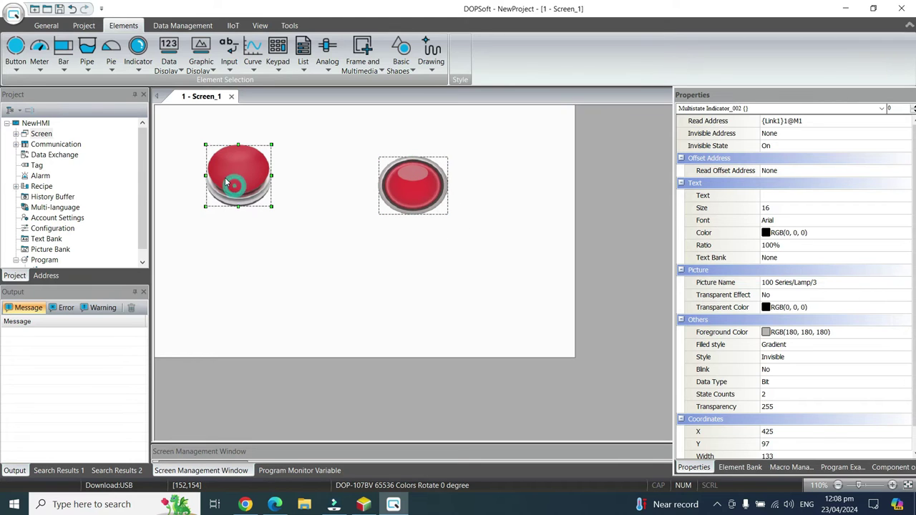
left_click_drag(226, 183, 276, 185)
left_click(317, 251)
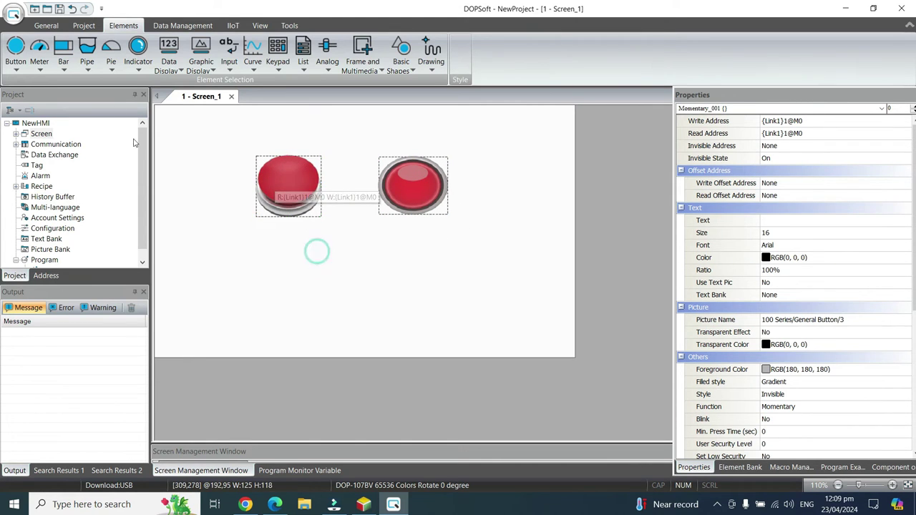
Start the off-line simulation and arrange the emulator and the ISPSoft window so the HMI and the ladder are both visible.
left_click(83, 27)
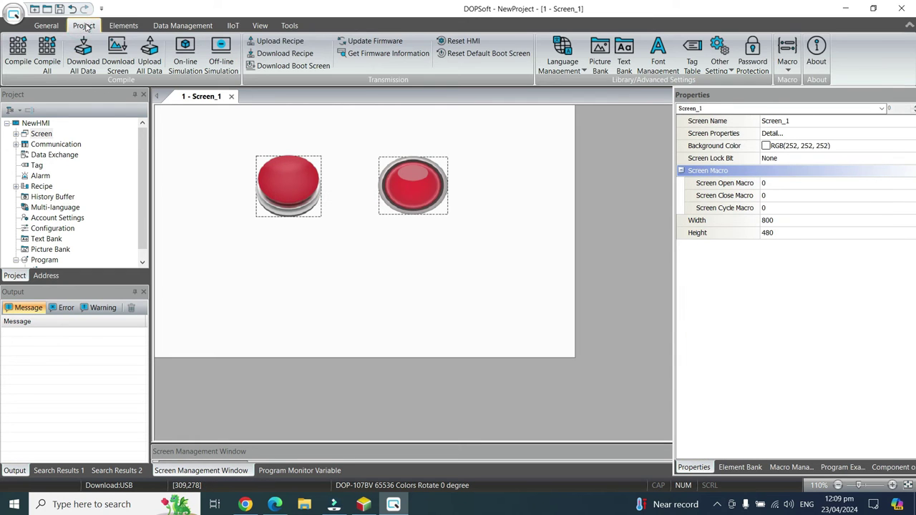
left_click(222, 61)
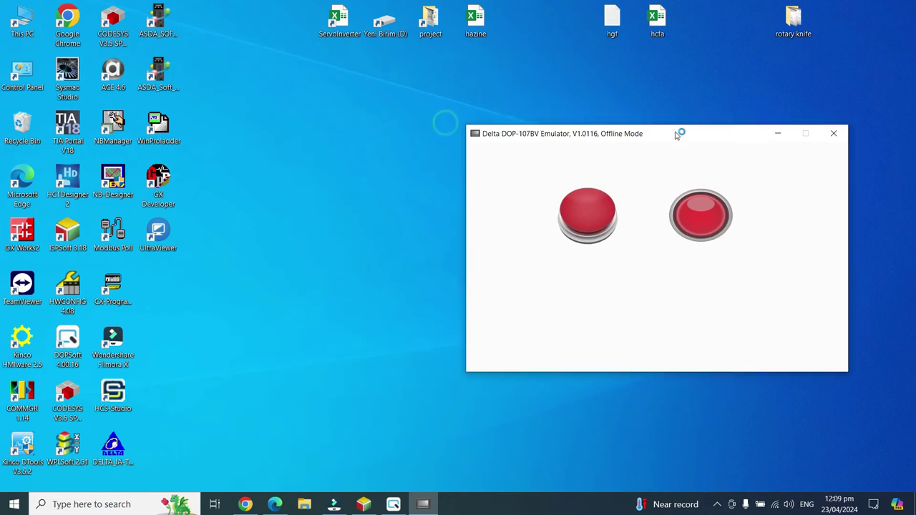
left_click(363, 503)
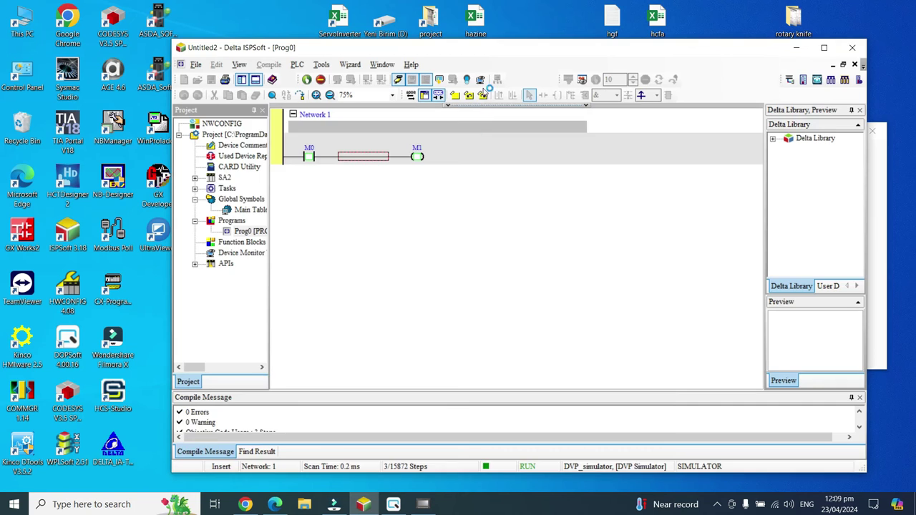
left_click_drag(486, 47, 346, 32)
left_click(754, 137)
left_click_drag(755, 137, 641, 158)
Test the momentary button in the emulator, checking the lamp and the M0 and M1 ladder states, and close the emulator.
left_click(496, 248)
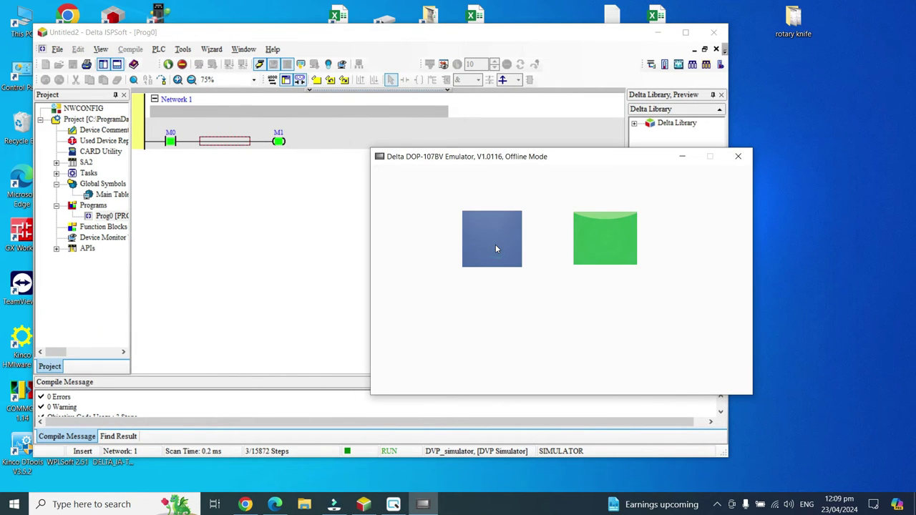
left_click(496, 248)
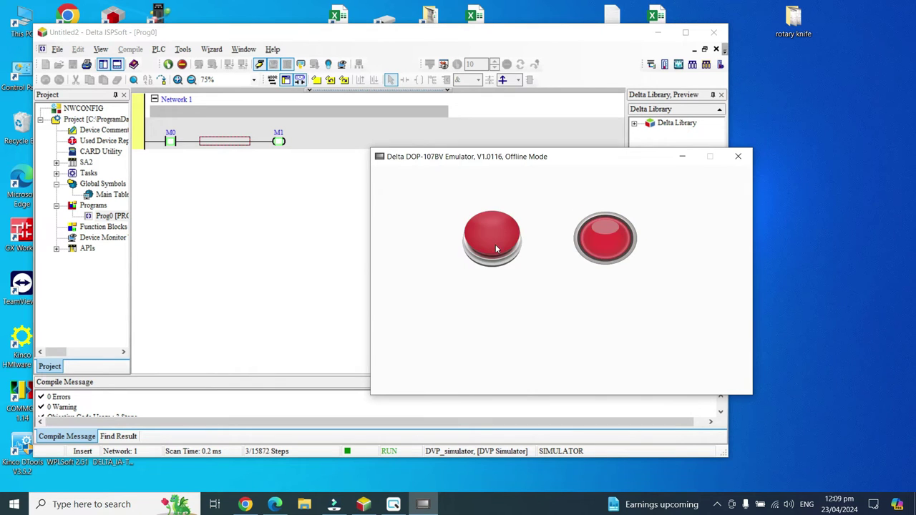
left_click(738, 156)
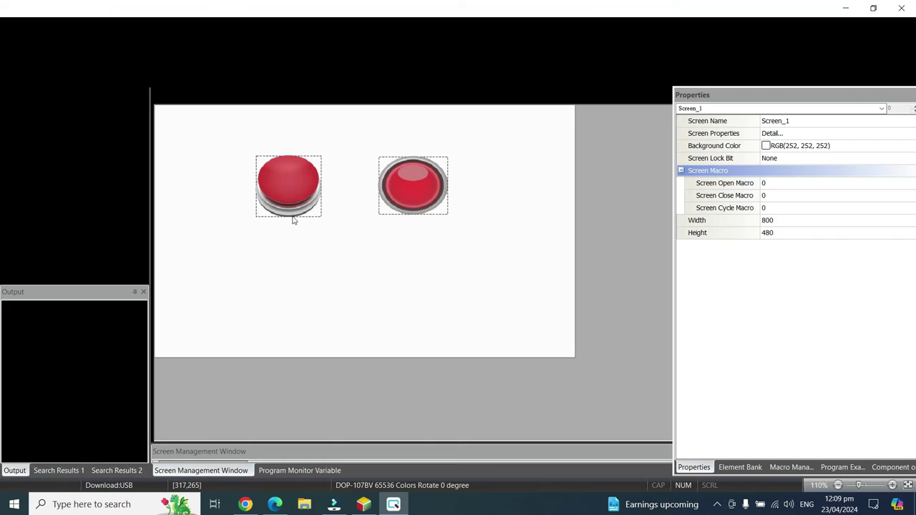
Set the momentary button's state 1 picture stretch mode to Stretch All.
left_click(286, 192)
double_click(287, 198)
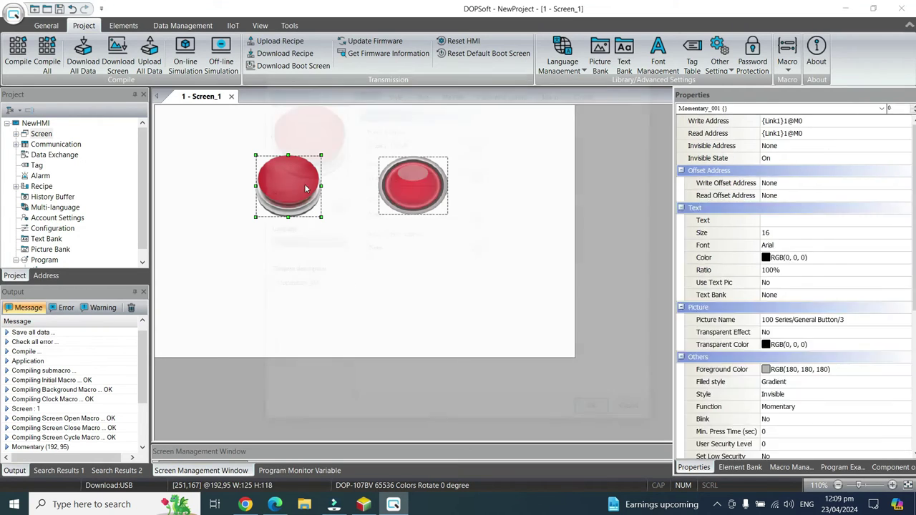
left_click(395, 91)
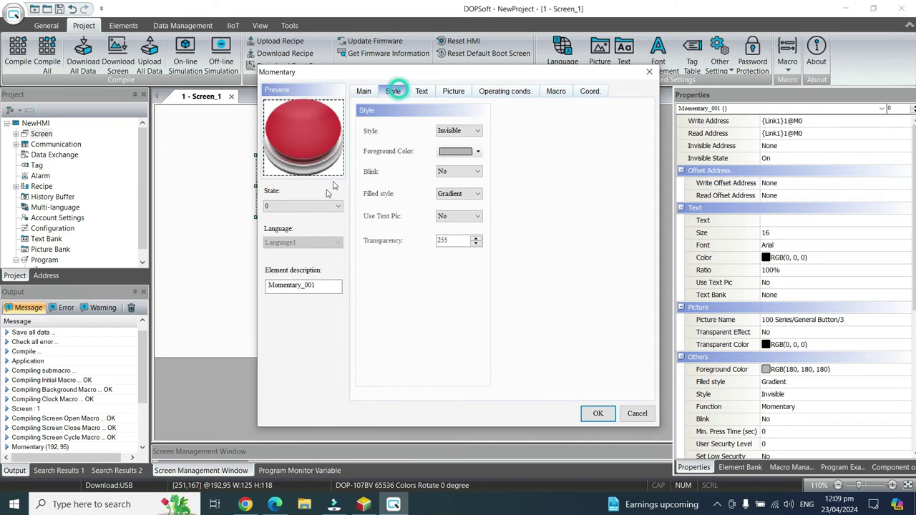
left_click(332, 207)
left_click(321, 227)
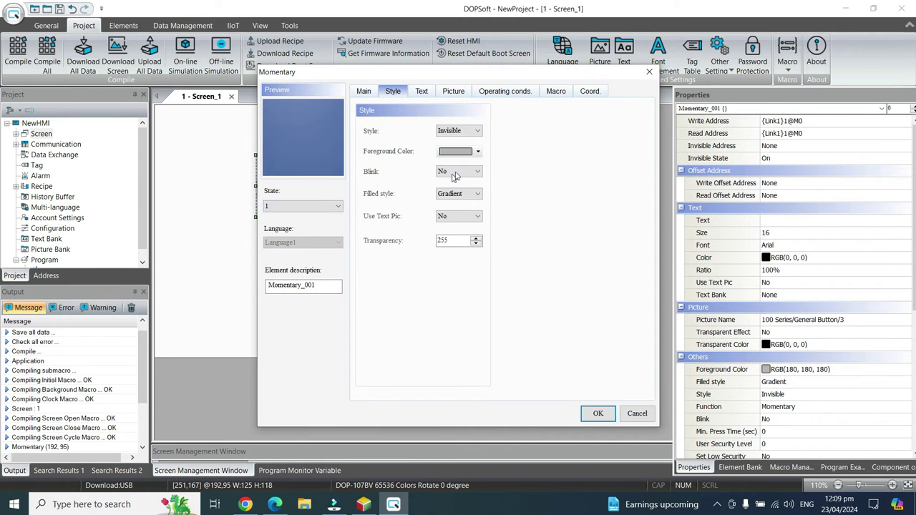
left_click(453, 92)
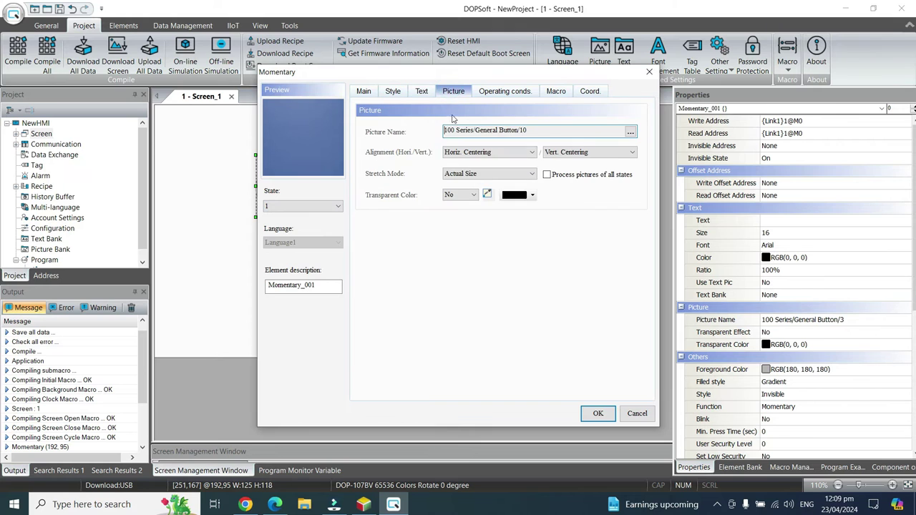
left_click(479, 174)
left_click(477, 184)
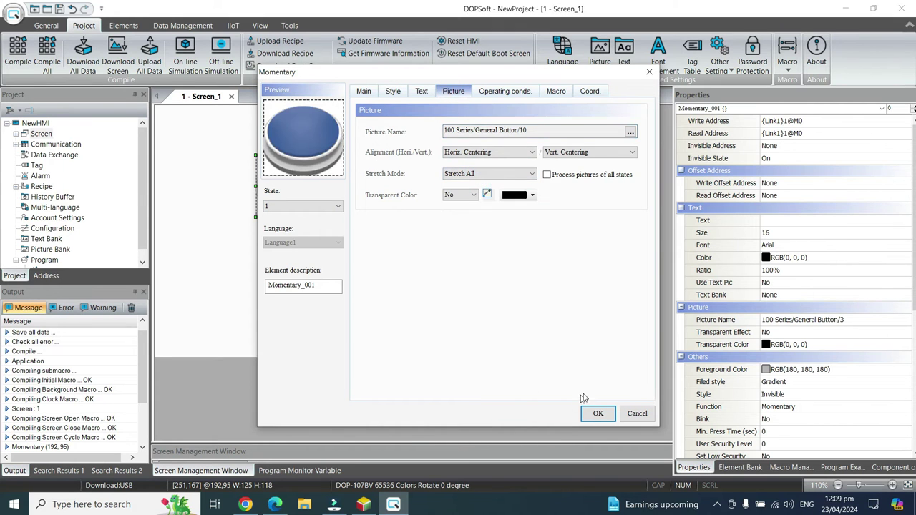
left_click(598, 414)
Set the multistate indicator's state 1 picture stretch mode to Stretch All.
left_click(418, 202)
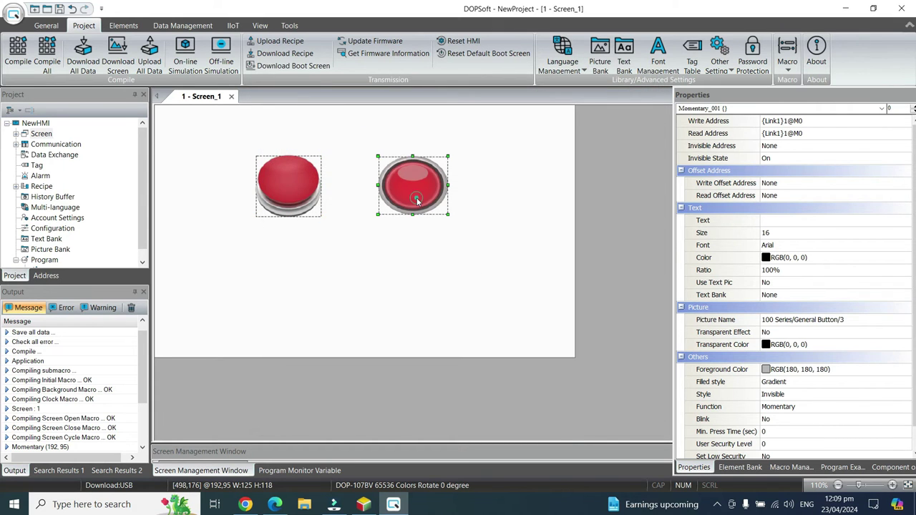
double_click(418, 194)
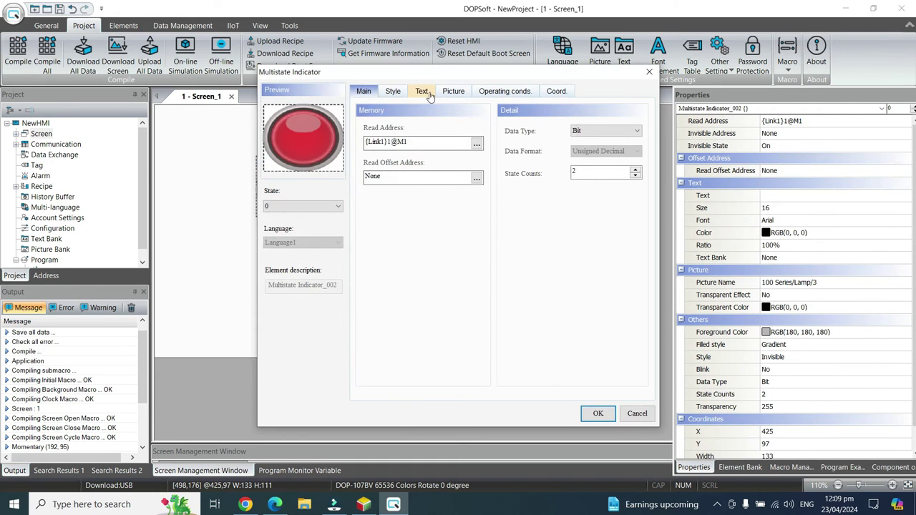
left_click(453, 91)
left_click(303, 206)
left_click(303, 224)
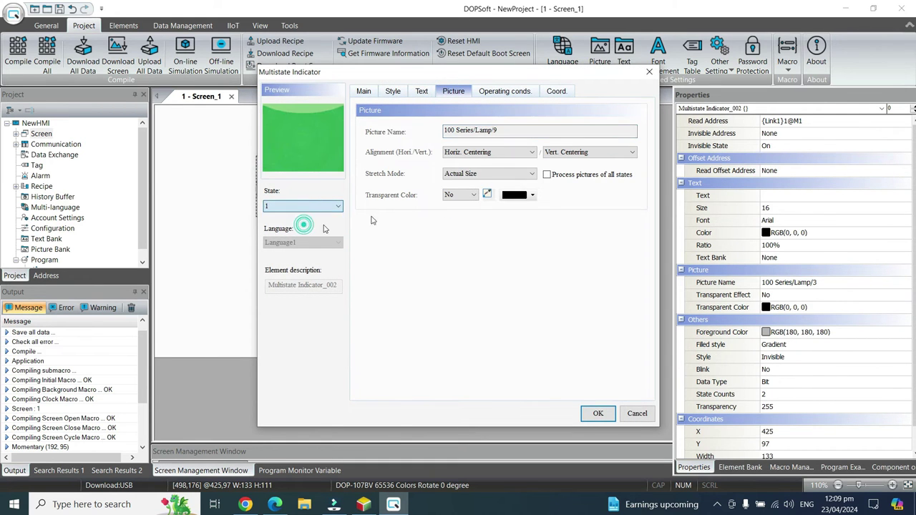
left_click(477, 173)
left_click(477, 184)
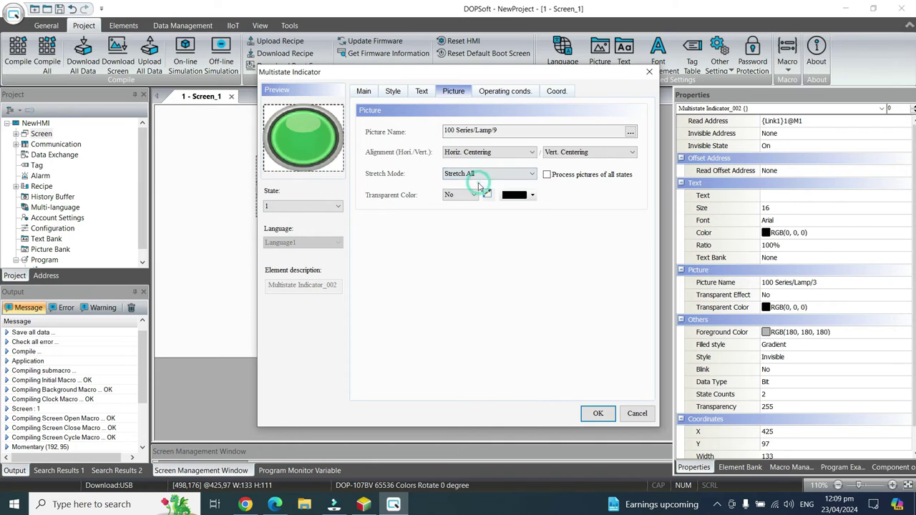
left_click(598, 413)
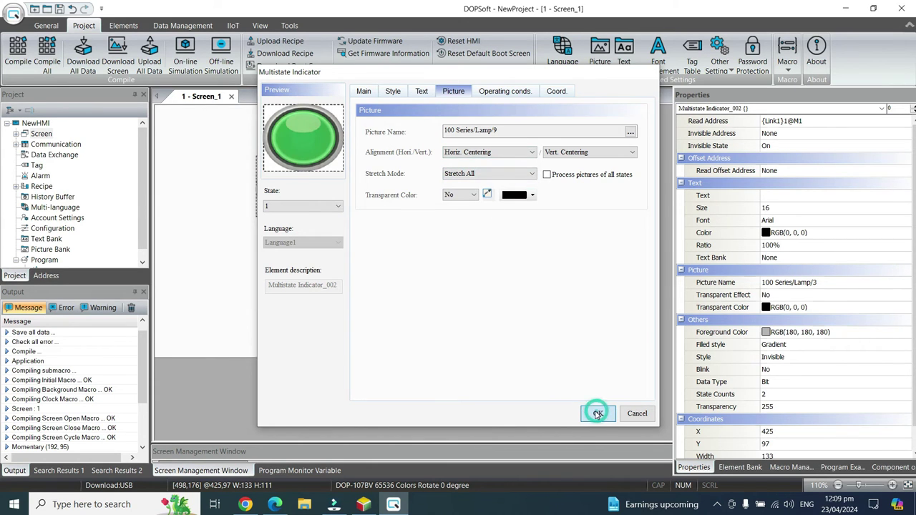
Run the off-line simulation again, operate the button repeatedly while checking the lamp and ladder states, and close the emulator.
left_click(456, 274)
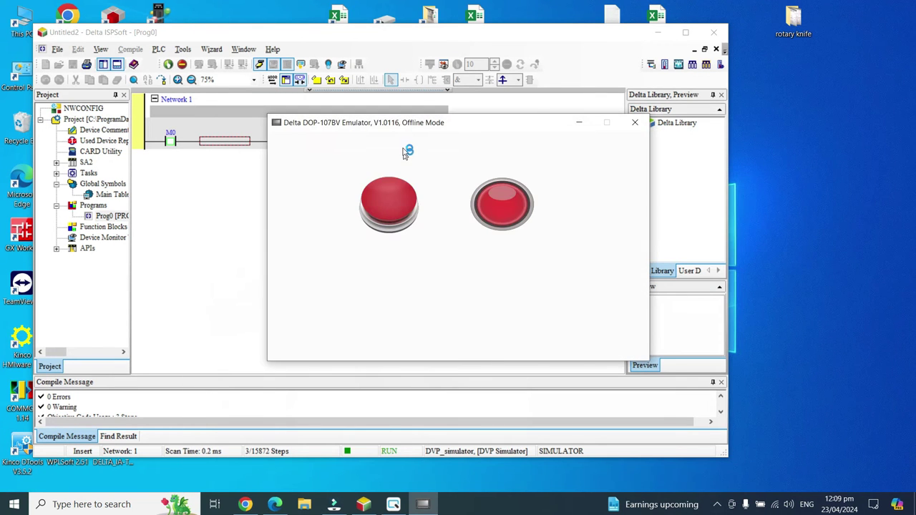
left_click(533, 183)
left_click(533, 185)
left_click(533, 184)
left_click(532, 185)
left_click(532, 185)
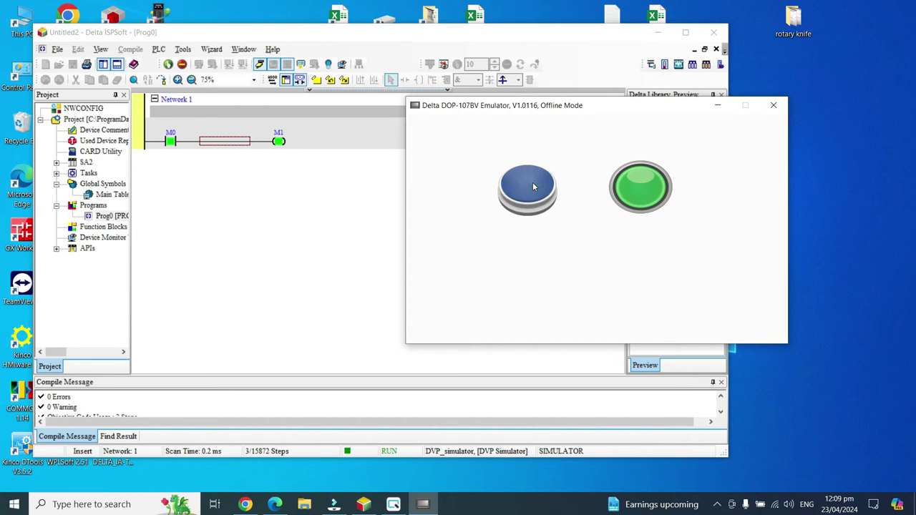
left_click(533, 185)
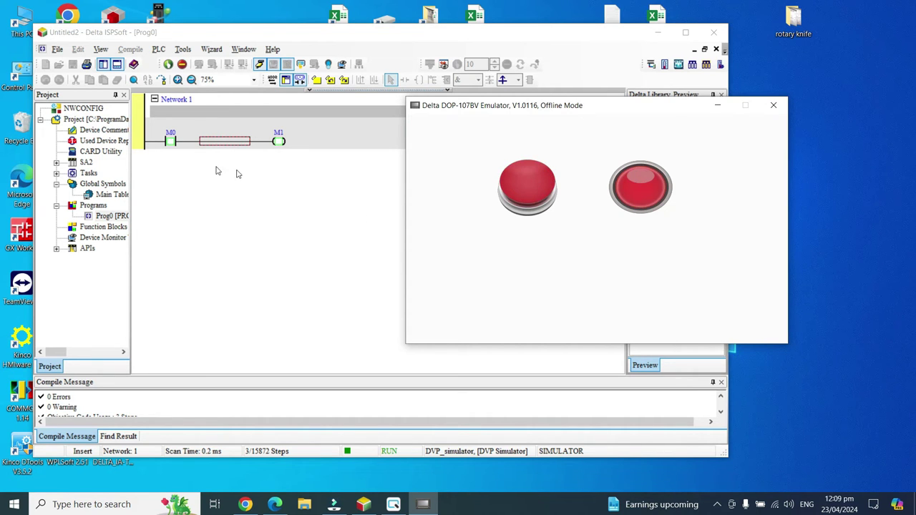
left_click(541, 189)
left_click(538, 185)
left_click(539, 186)
left_click(539, 186)
left_click(538, 185)
left_click(538, 185)
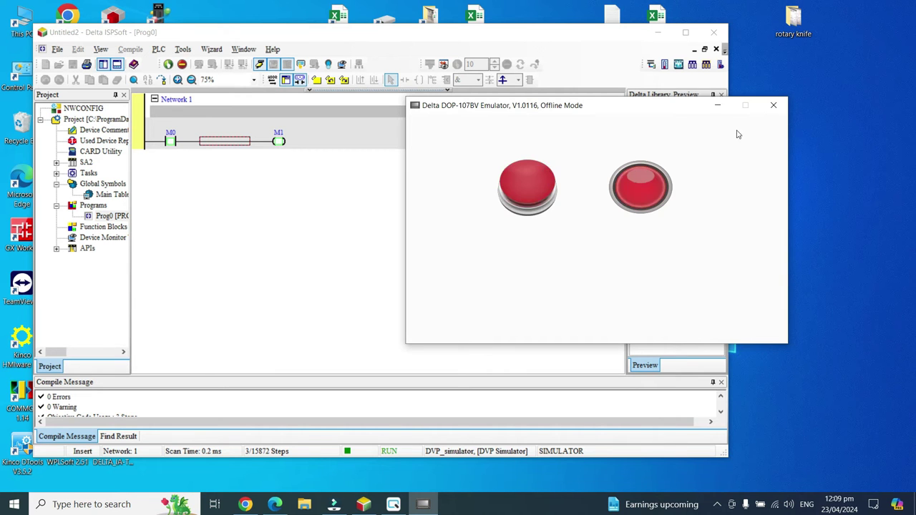
left_click(767, 107)
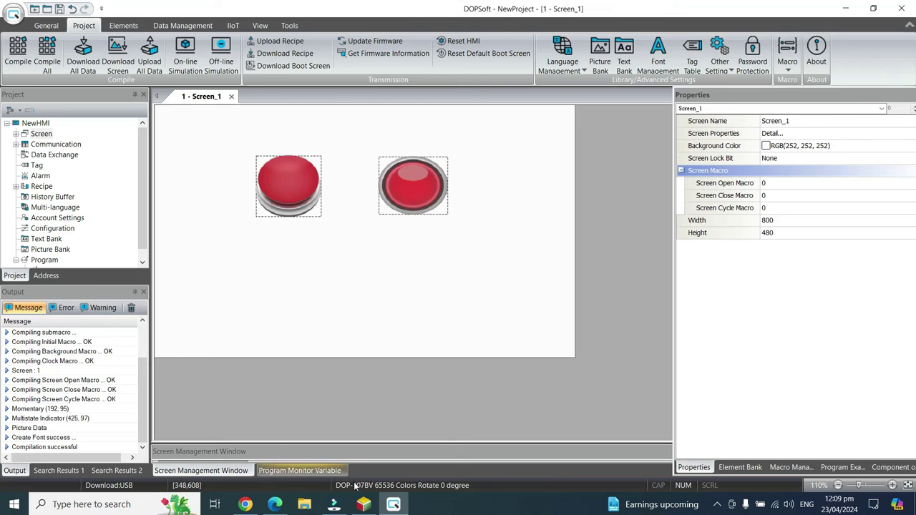
Switch to ISPSoft, leave online monitoring and add a second network to the Prog0 ladder.
left_click(363, 505)
left_click(261, 64)
left_click(383, 79)
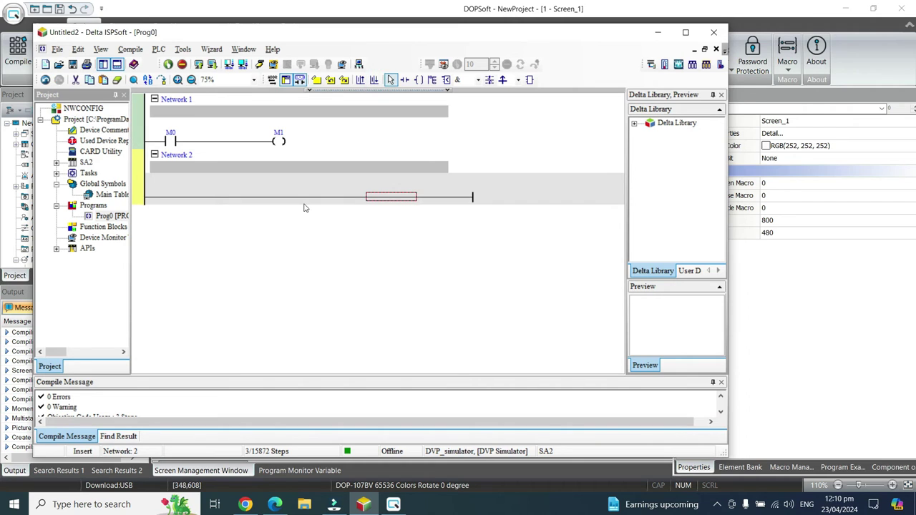
Fill Network 2 with a normally open M1000 contact driving a MOV instruction from source D0 to destination D10.
type("ld m1000")
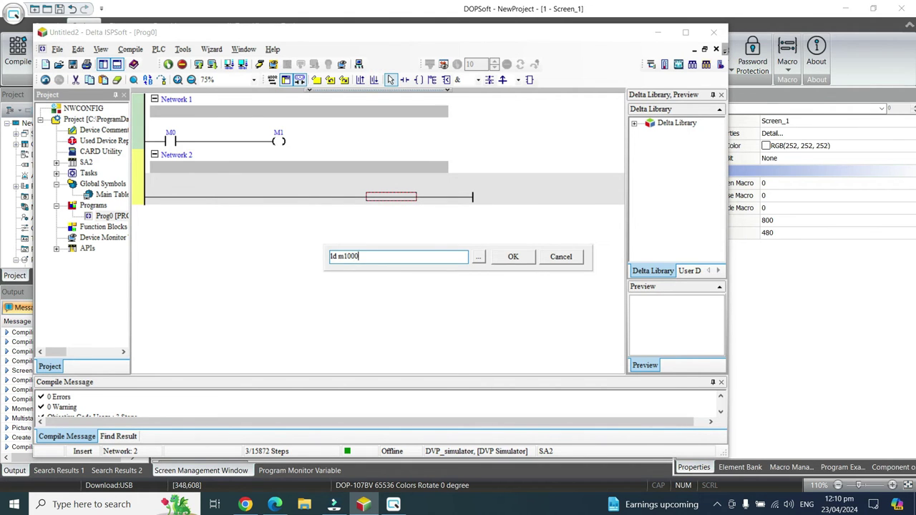
key("Return")
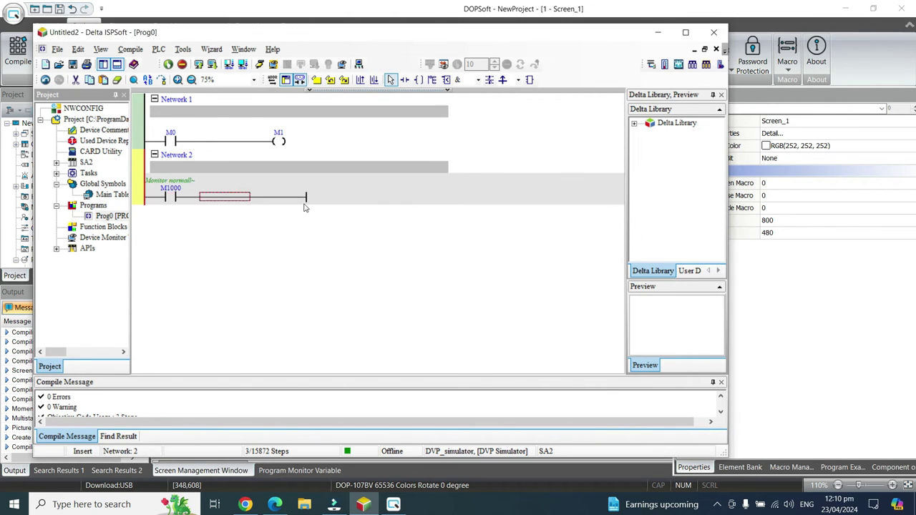
type("mov")
key("Return")
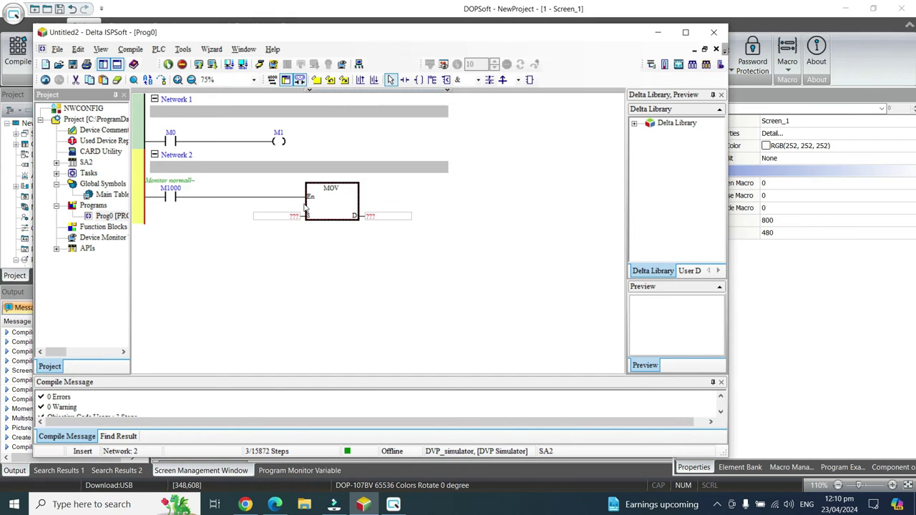
double_click(276, 217)
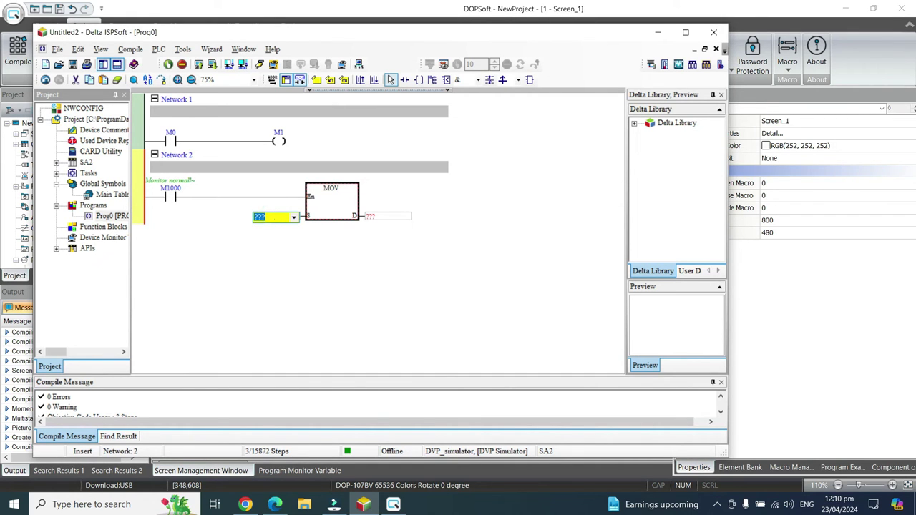
key("Return")
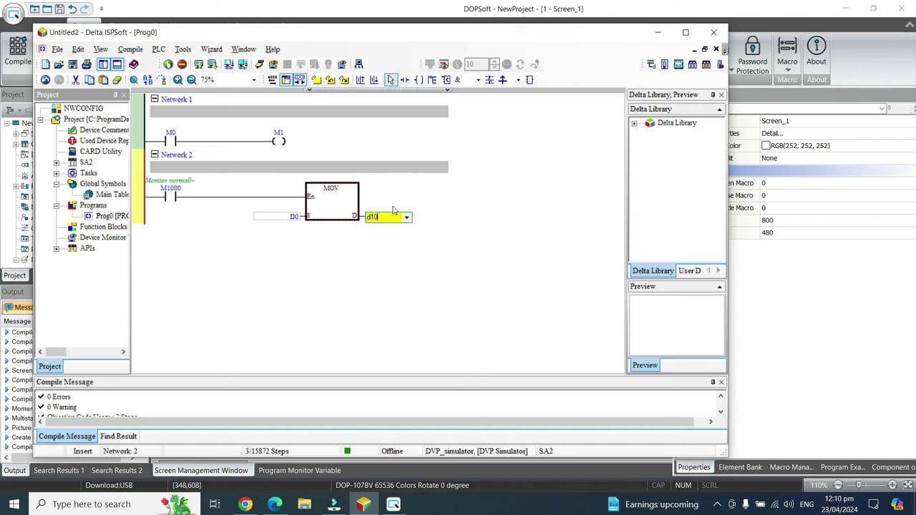
key("Return")
left_click(420, 300)
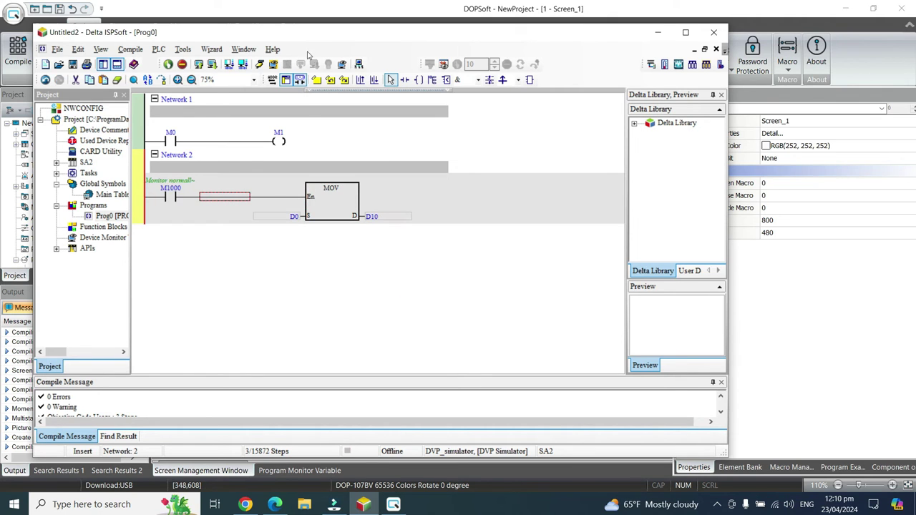
Compile the program, download it to the simulated PLC with online monitoring on, and return the PLC to the running state.
left_click(261, 64)
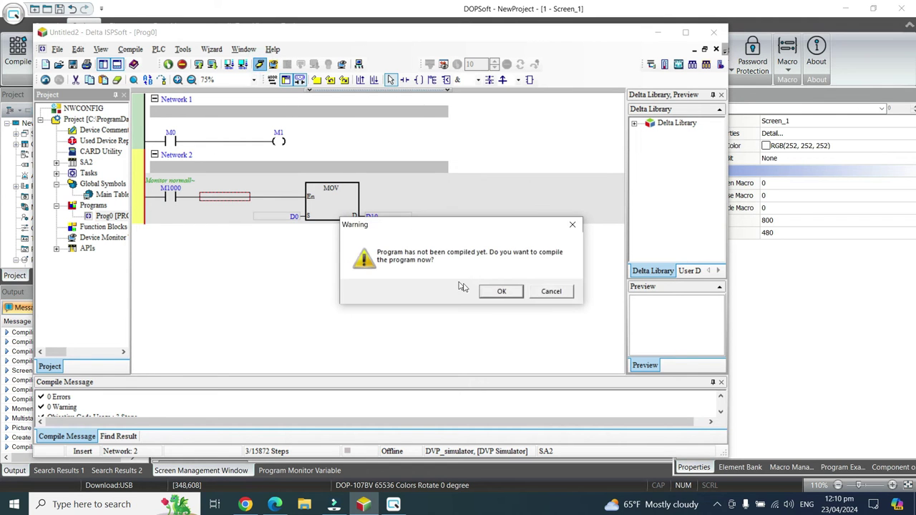
left_click(501, 293)
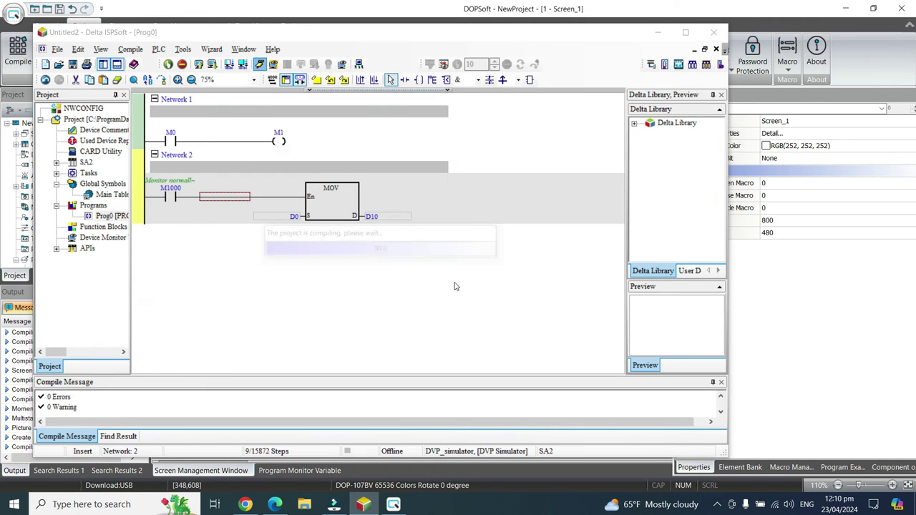
left_click(494, 297)
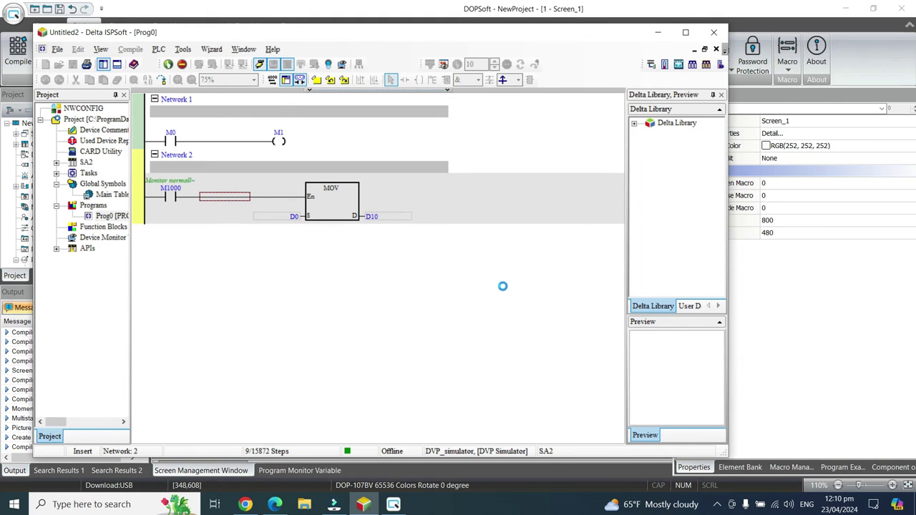
left_click(544, 375)
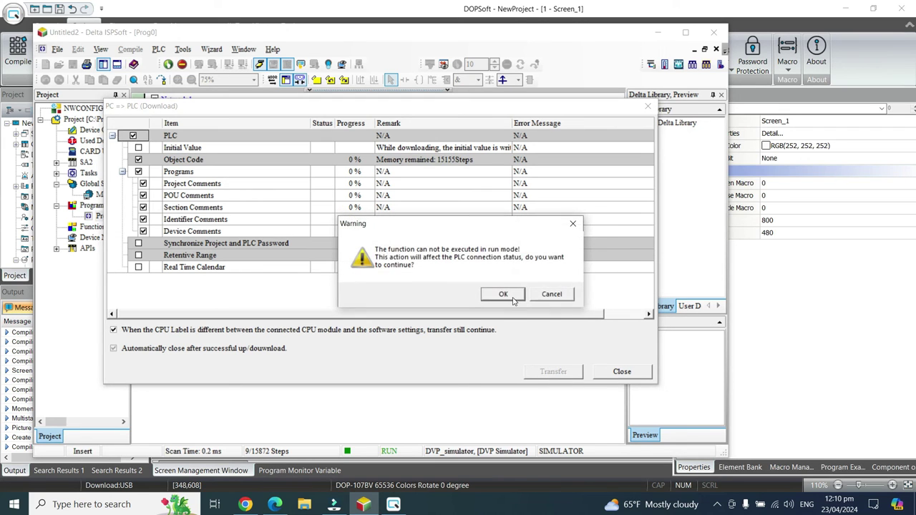
left_click(512, 299)
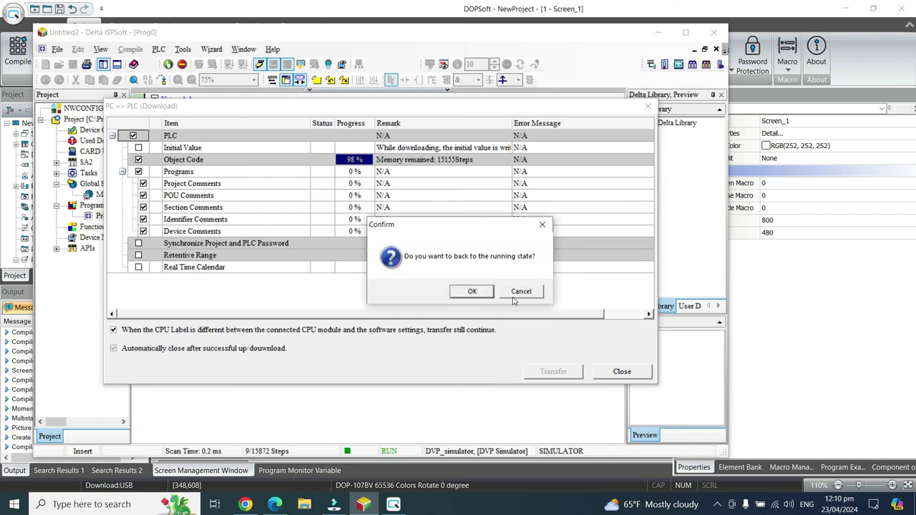
left_click(486, 292)
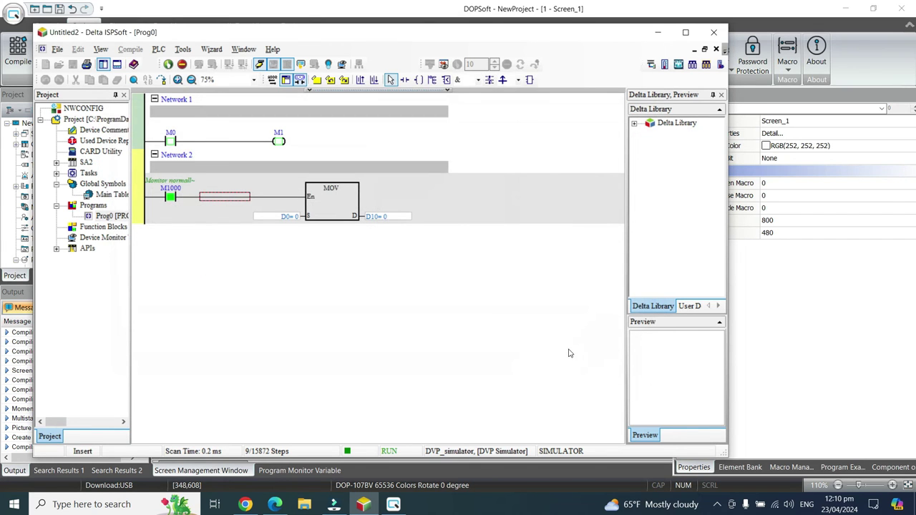
Switch to DOPSoft and draw a Numeric Entry element about 160 by 128 below the momentary button on Screen_1.
left_click(739, 6)
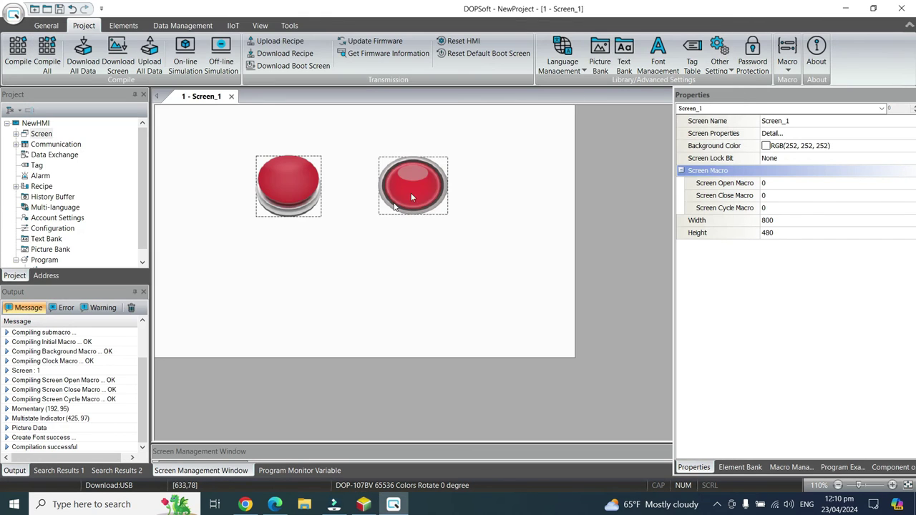
left_click(124, 27)
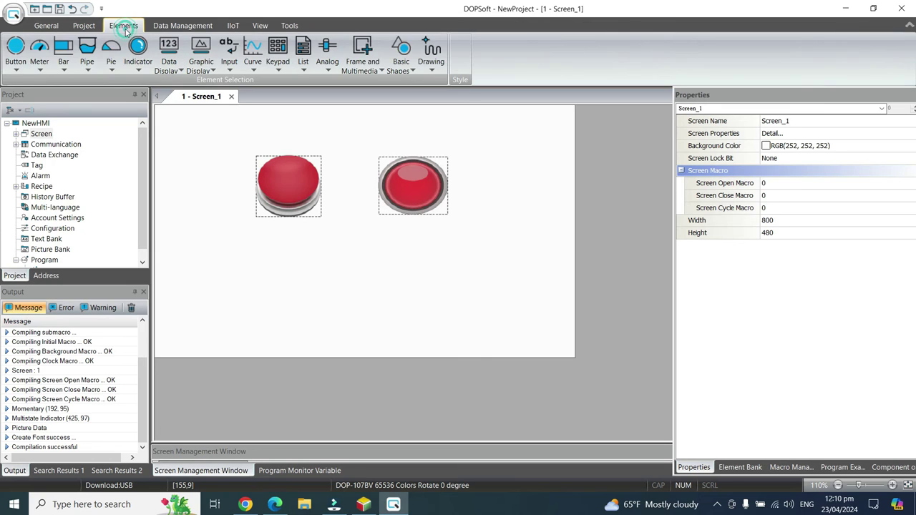
left_click(227, 76)
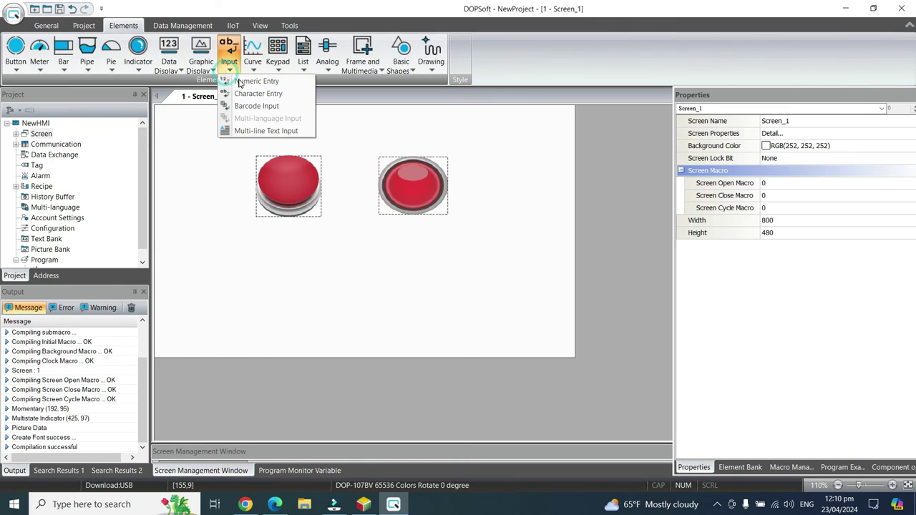
left_click(240, 81)
left_click_drag(259, 246, 343, 313)
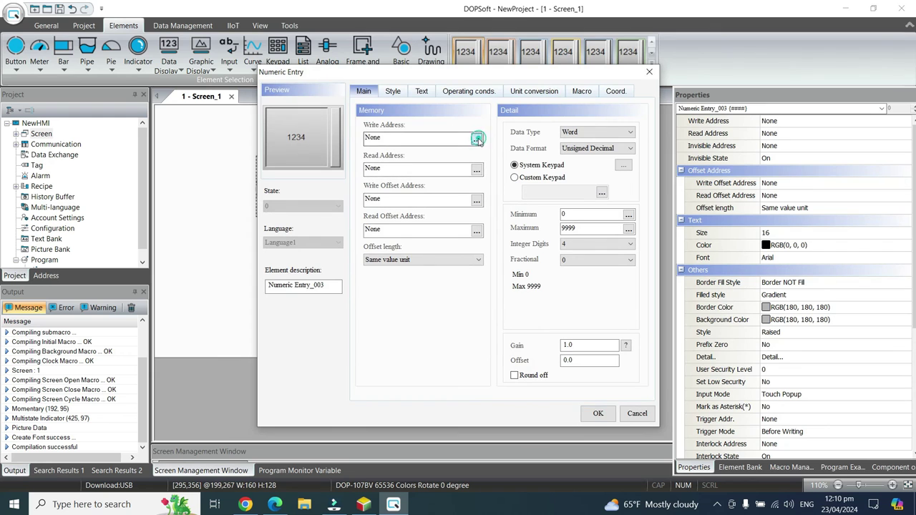
Set the numeric entry's write address to word device D0 on Link1.
left_click(422, 137)
left_click(522, 157)
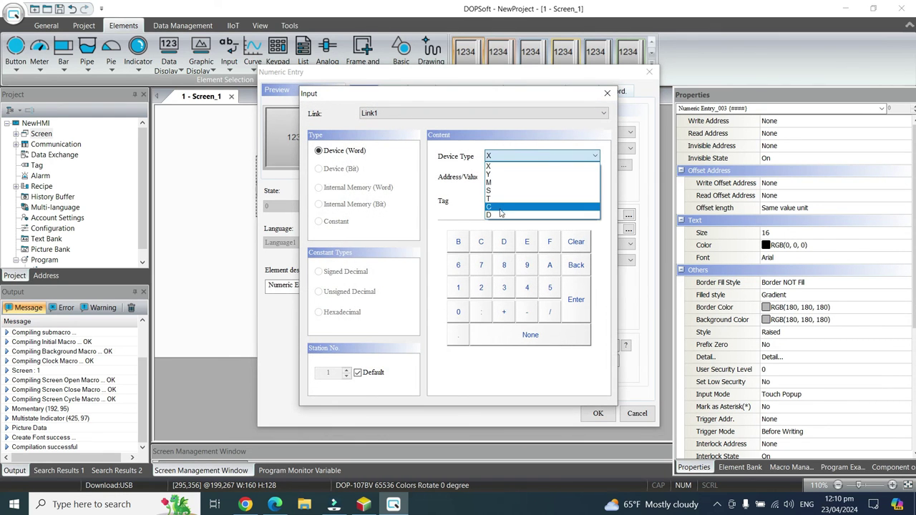
left_click(501, 213)
type("0")
key("Return")
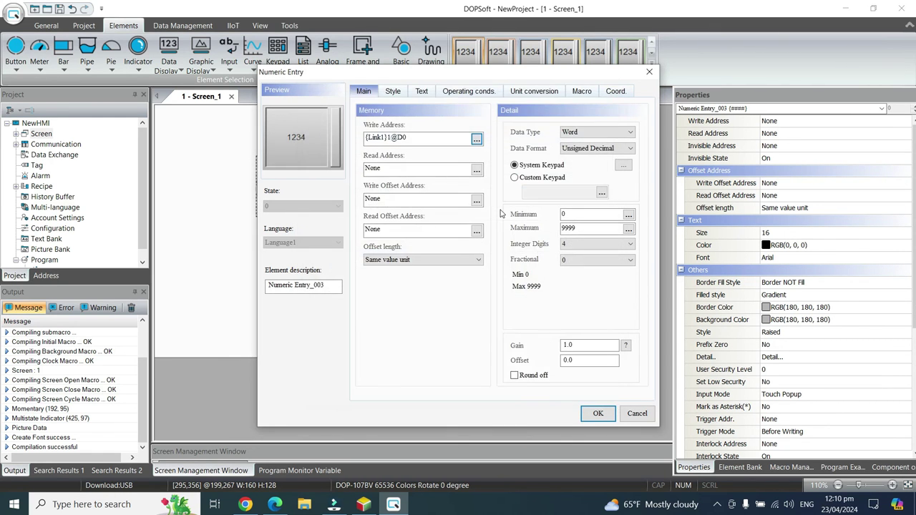
Copy the numeric entry's write address {Link1}1@D0 into its read address and accept the element settings.
left_click_drag(426, 141, 366, 136)
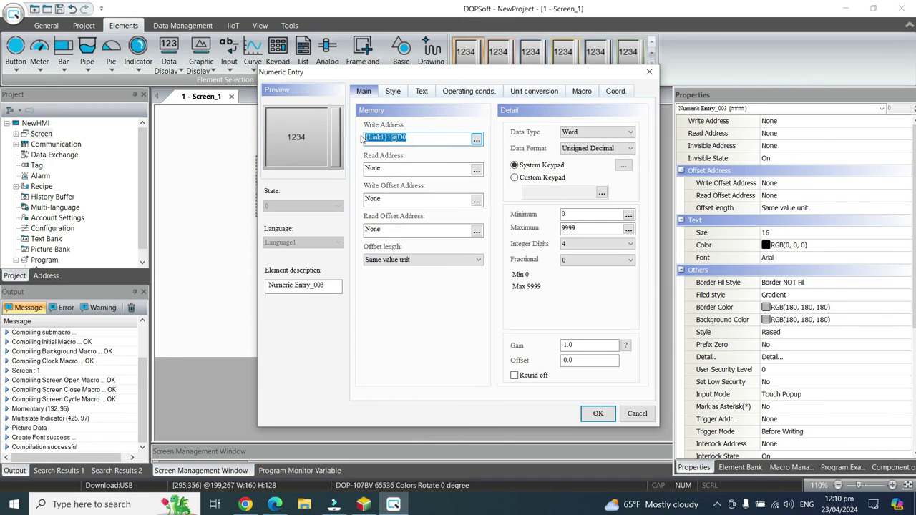
right_click(371, 137)
left_click(405, 172)
left_click_drag(399, 172, 364, 170)
right_click(364, 171)
left_click(389, 212)
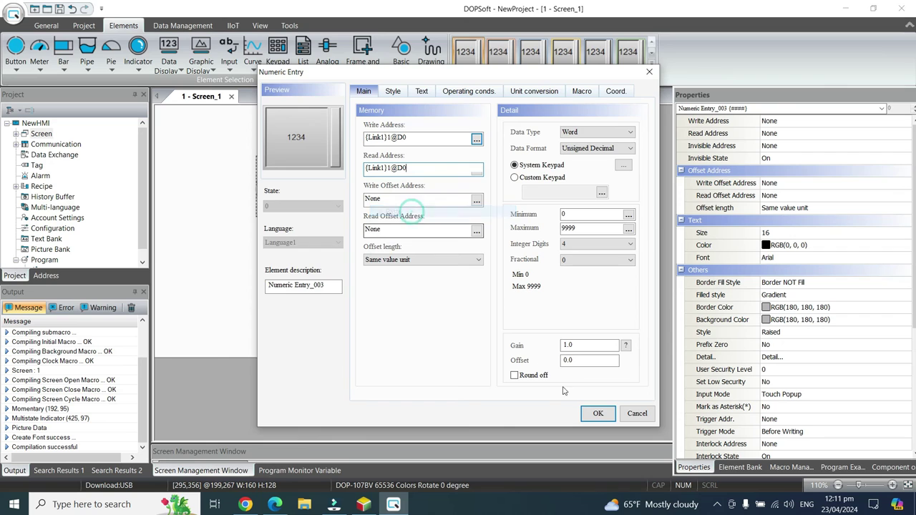
left_click(599, 415)
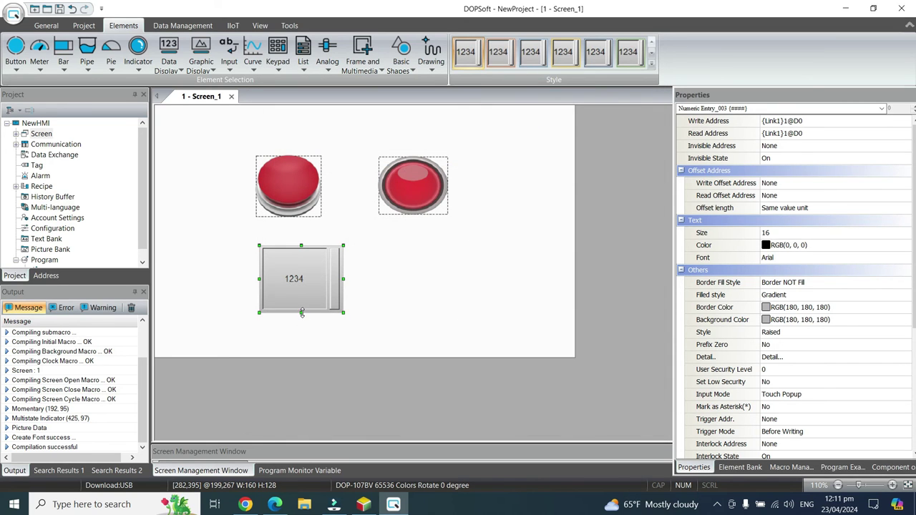